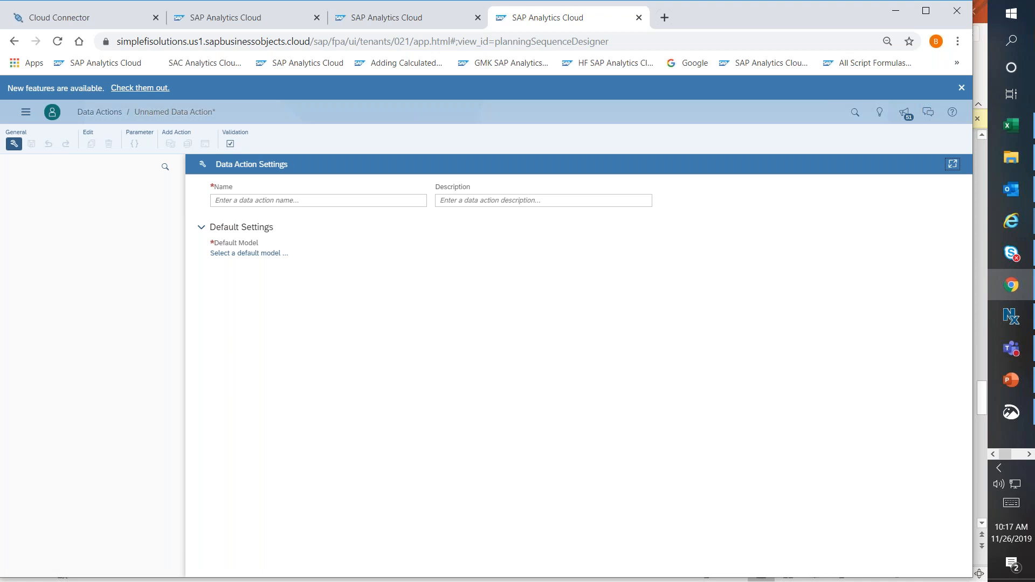
# Name the new data action "Webinar_Driver Based".
pyautogui.click(274, 201)
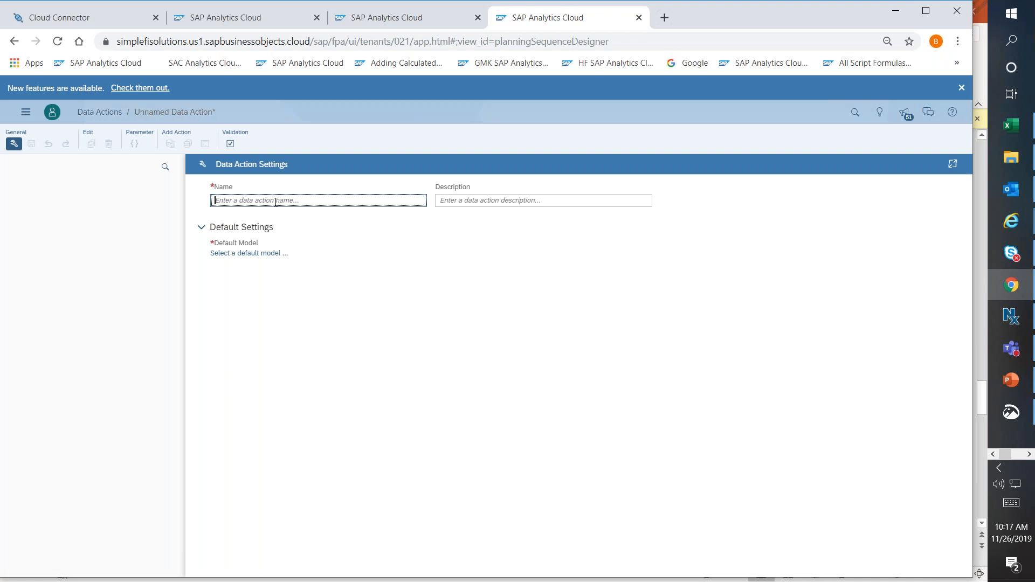
pyautogui.write('Driver')
pyautogui.press('BackSpace')
pyautogui.press('BackSpace')
pyautogui.press('BackSpace')
pyautogui.press('BackSpace')
pyautogui.write('Webinar')
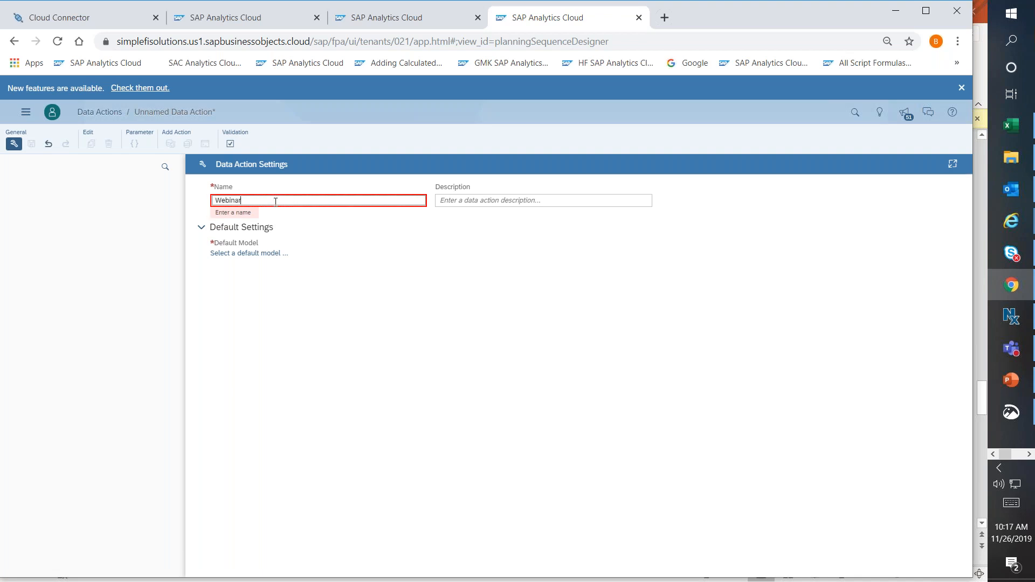
pyautogui.write('_Driver Based')
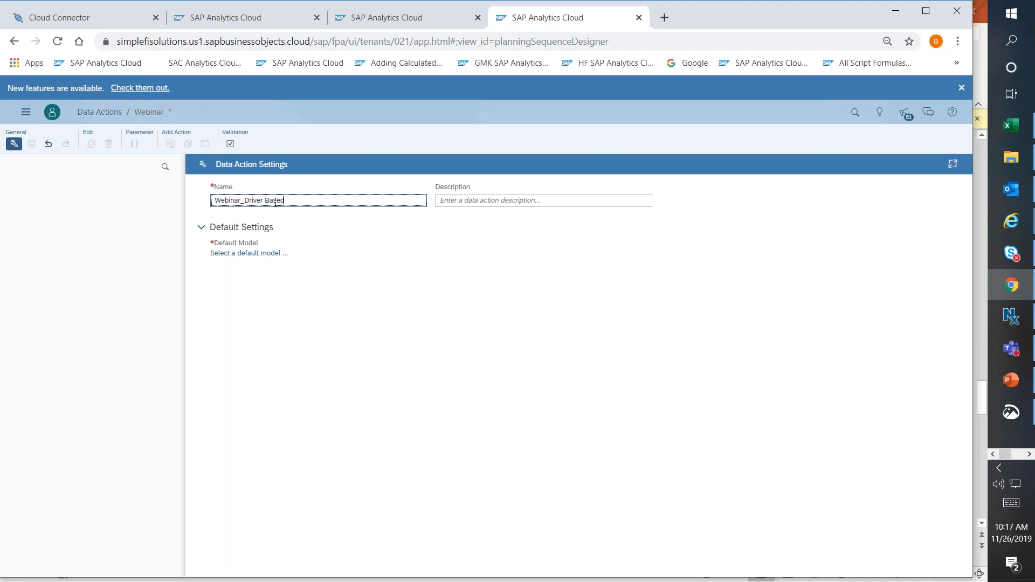
pyautogui.click(455, 200)
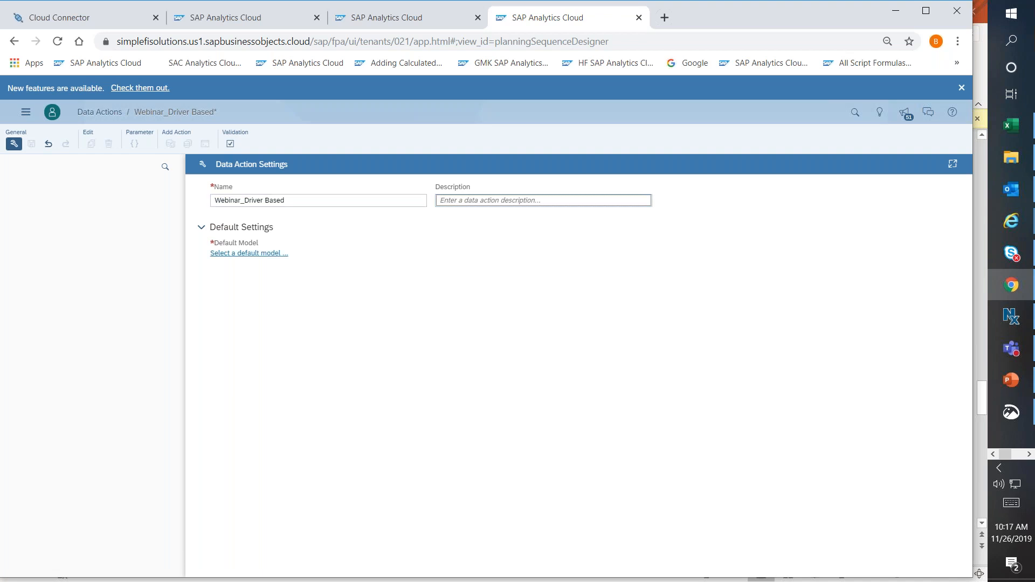
# Set Demo_Training as the default model and save the data action.
pyautogui.click(233, 253)
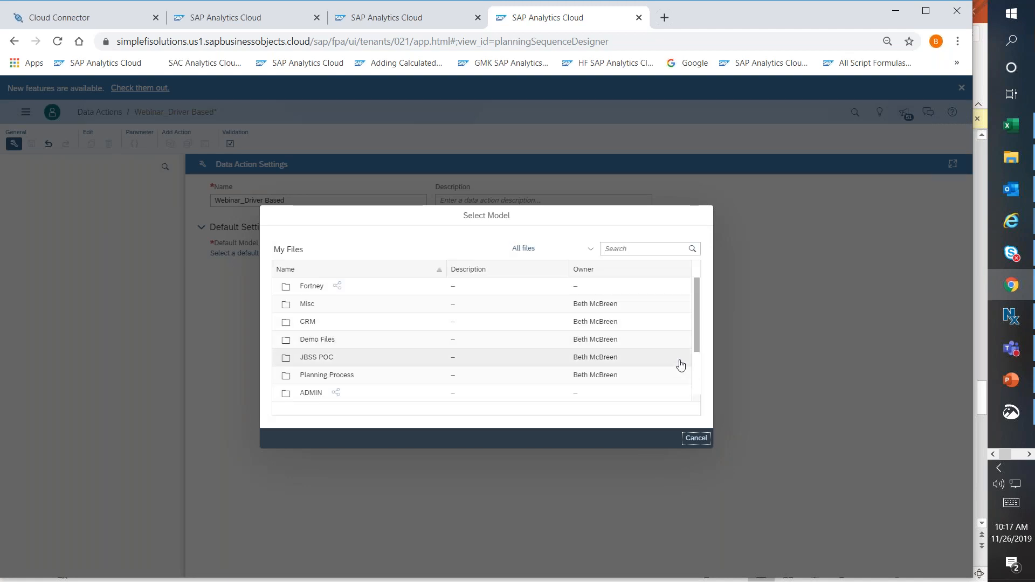
pyautogui.scroll(-1, 695, 385)
pyautogui.scroll(-2, 695, 384)
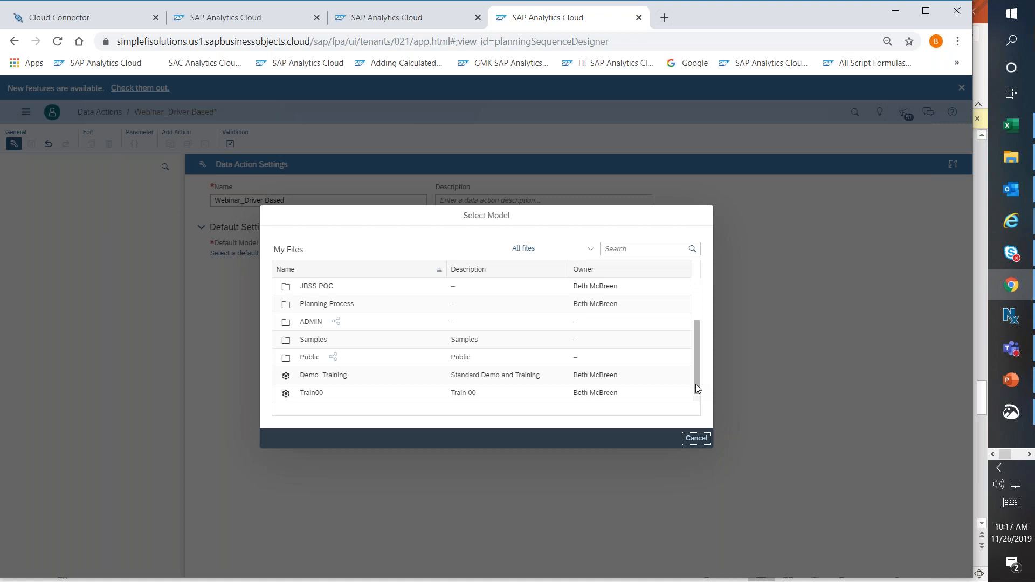
pyautogui.click(324, 381)
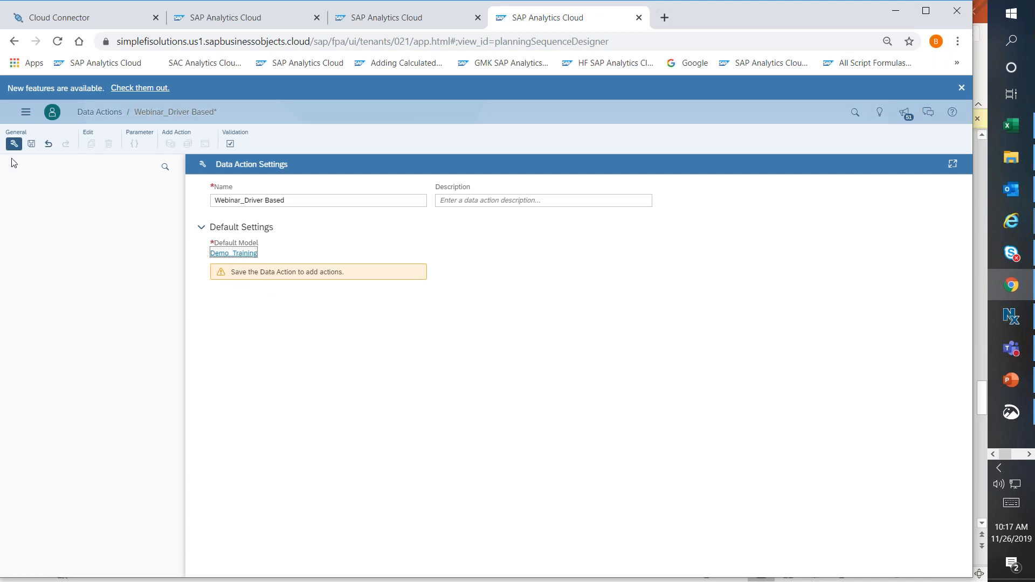
pyautogui.click(31, 144)
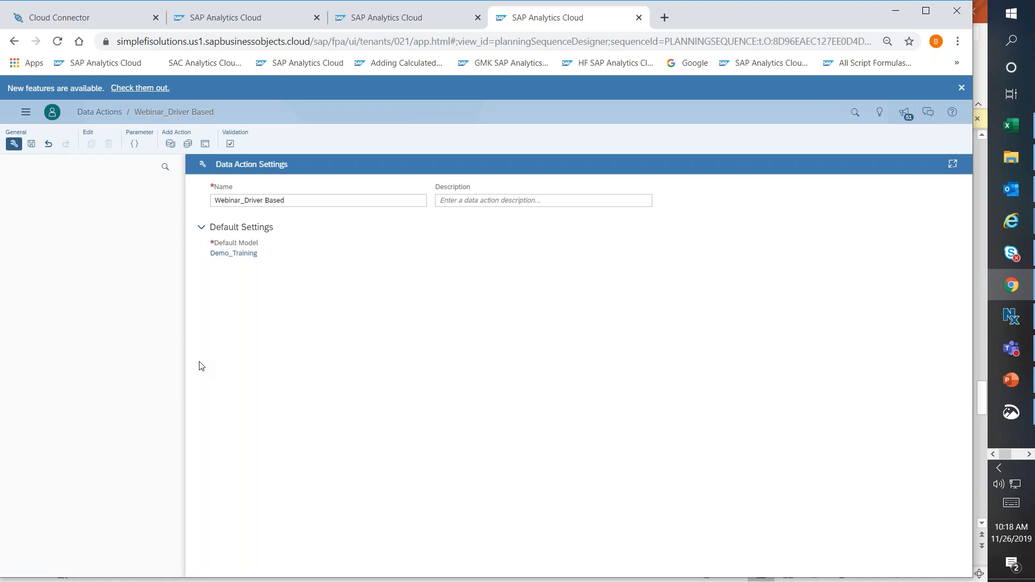
# Add an Advanced Formulas action and name it "Revenue Calc".
pyautogui.click(205, 149)
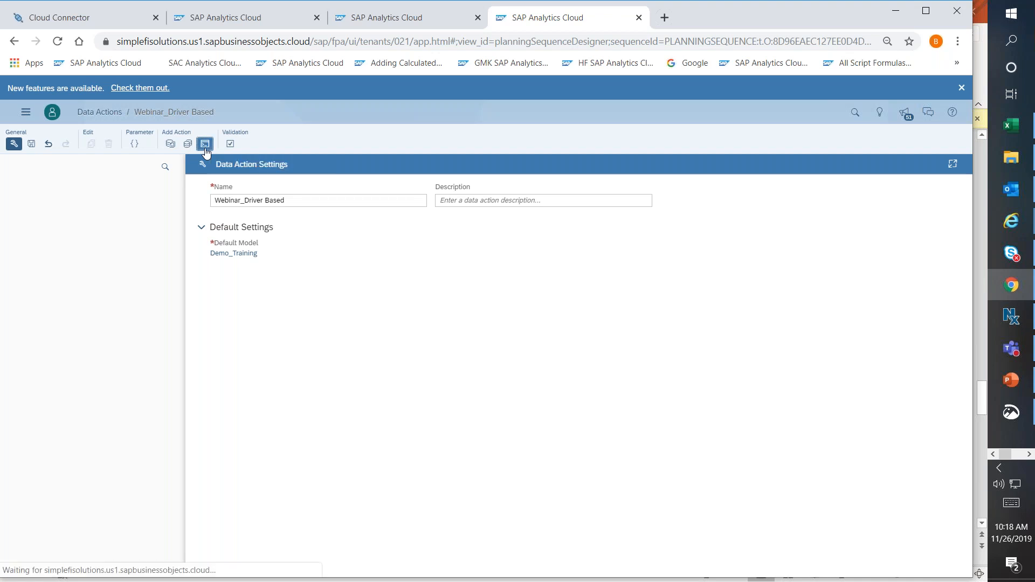
pyautogui.click(231, 202)
pyautogui.write('Driver')
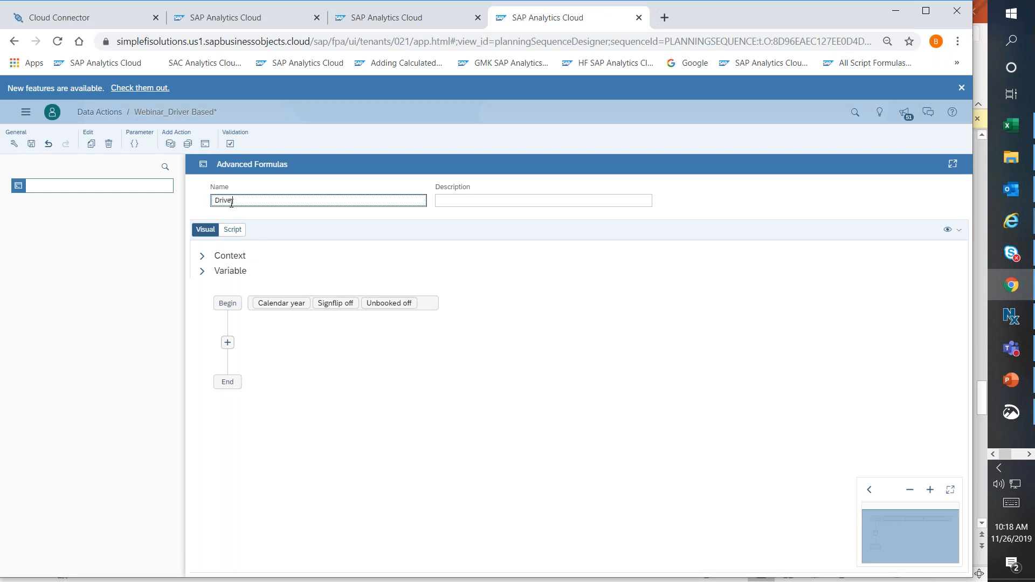
pyautogui.press('BackSpace')
pyautogui.press('BackSpace')
pyautogui.press('BackSpace')
pyautogui.press('BackSpace')
pyautogui.press('BackSpace')
pyautogui.press('BackSpace')
pyautogui.write('Revenue Calc')
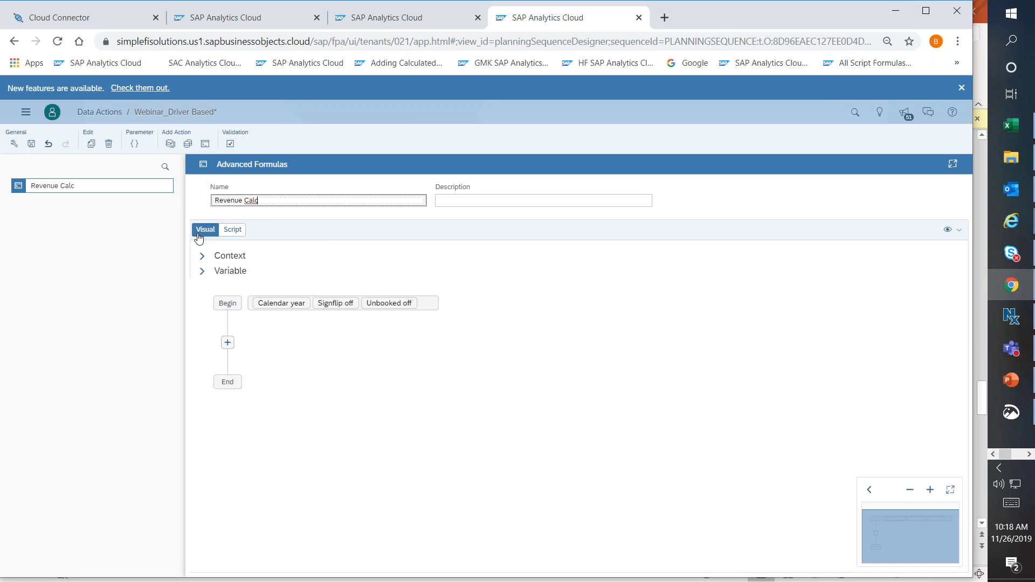
# Examine the script version of the Revenue Calc formula, including its member set lines, and return to the visual editor.
pyautogui.click(233, 235)
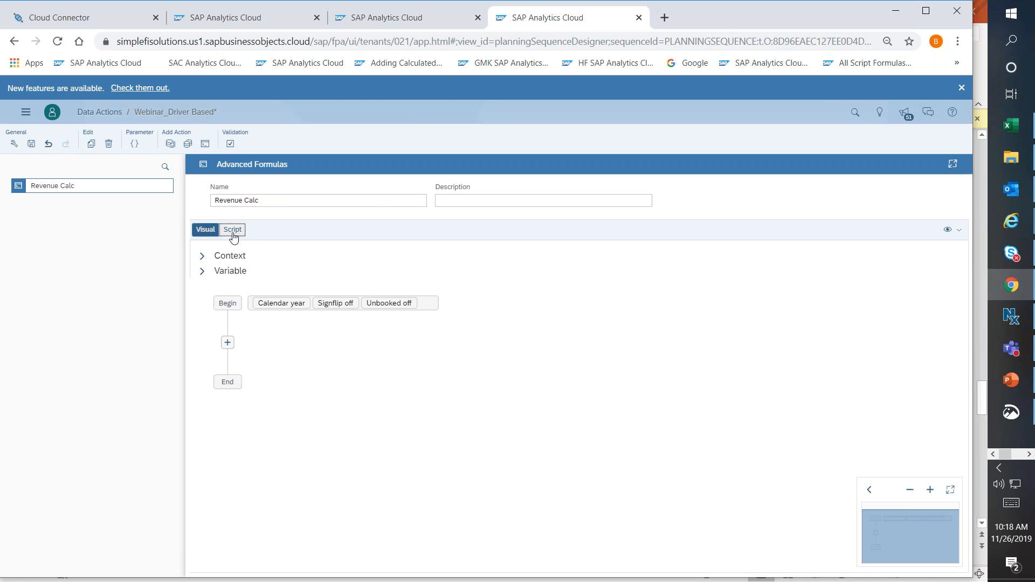
pyautogui.click(205, 233)
pyautogui.click(232, 230)
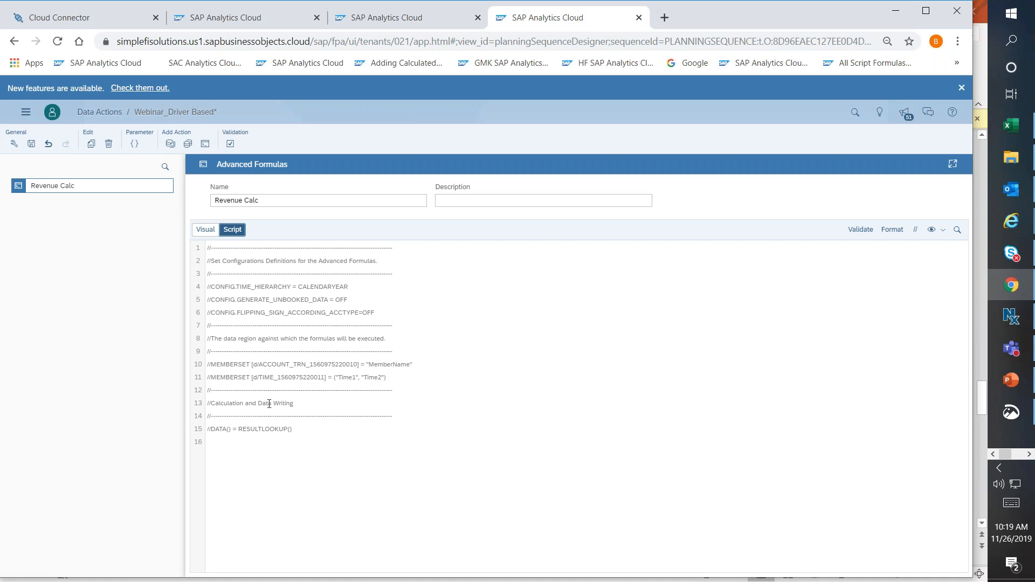
pyautogui.click(209, 363)
pyautogui.click(204, 233)
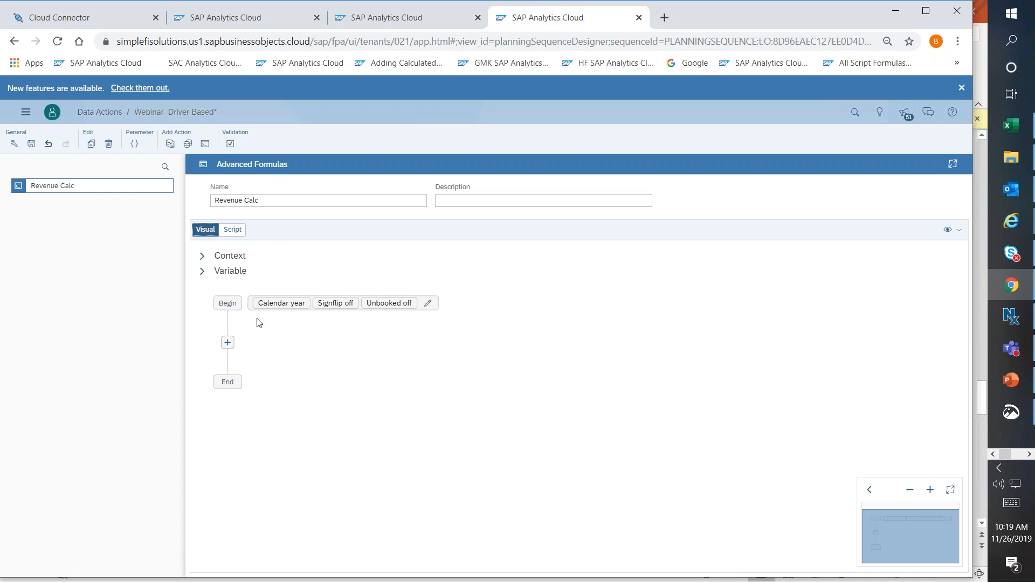
# Expand the Context section and review the dimensions available as filters without adding one.
pyautogui.click(202, 257)
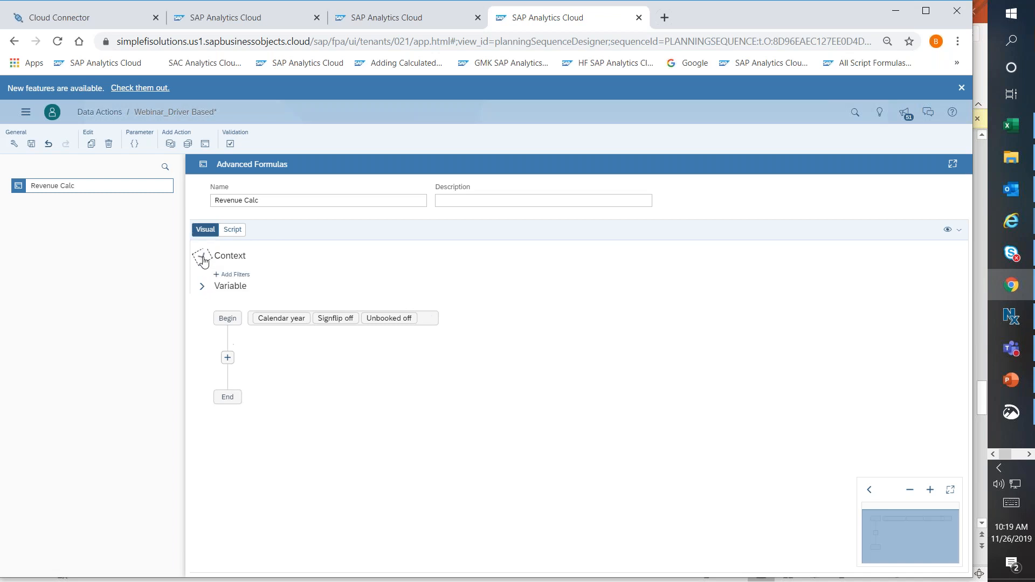
pyautogui.click(235, 278)
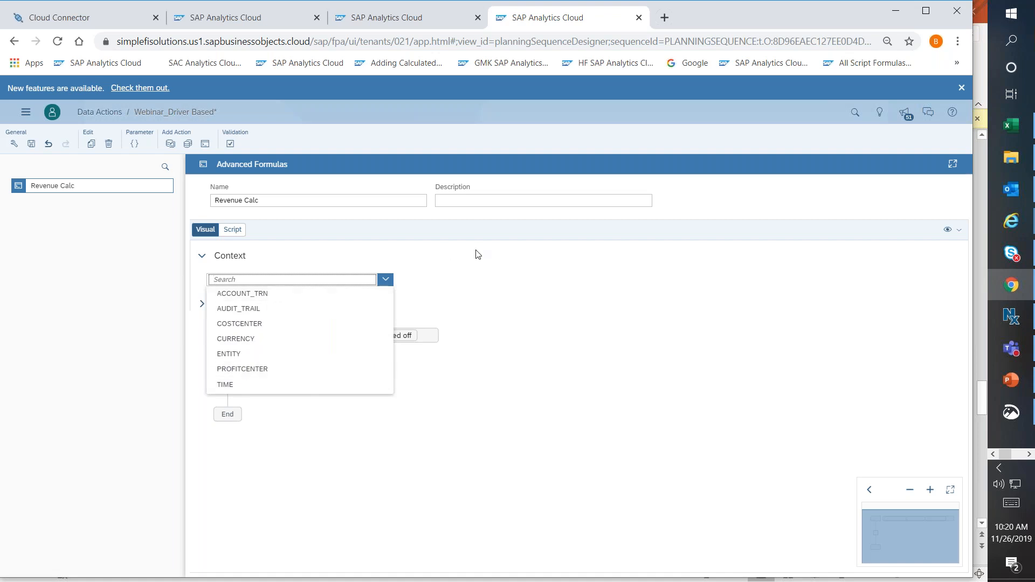
pyautogui.click(480, 305)
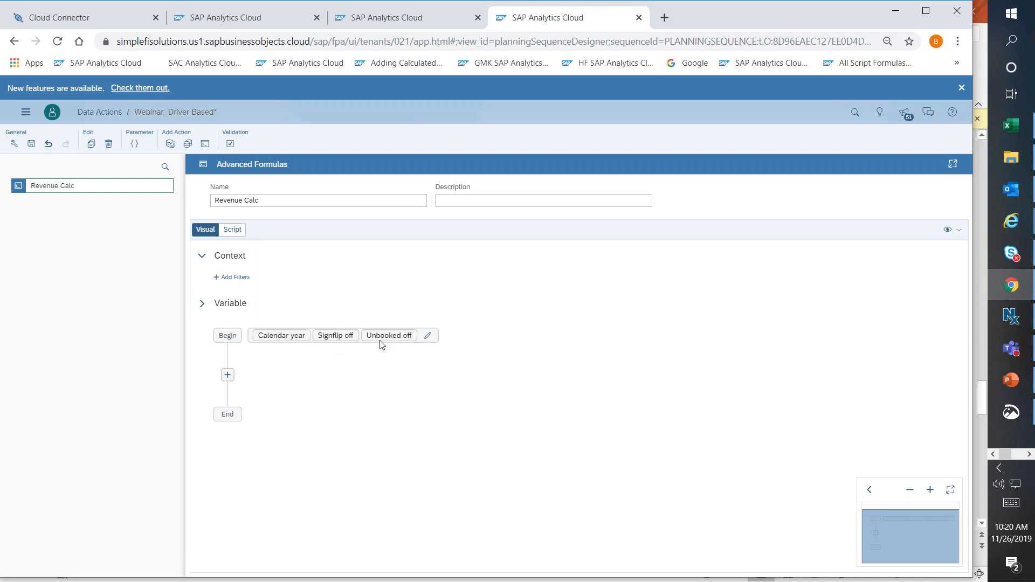
# Review the configuration options and the explanations for Account Sign Flip and 0 for Unbooked Data, leaving them without changes.
pyautogui.click(428, 337)
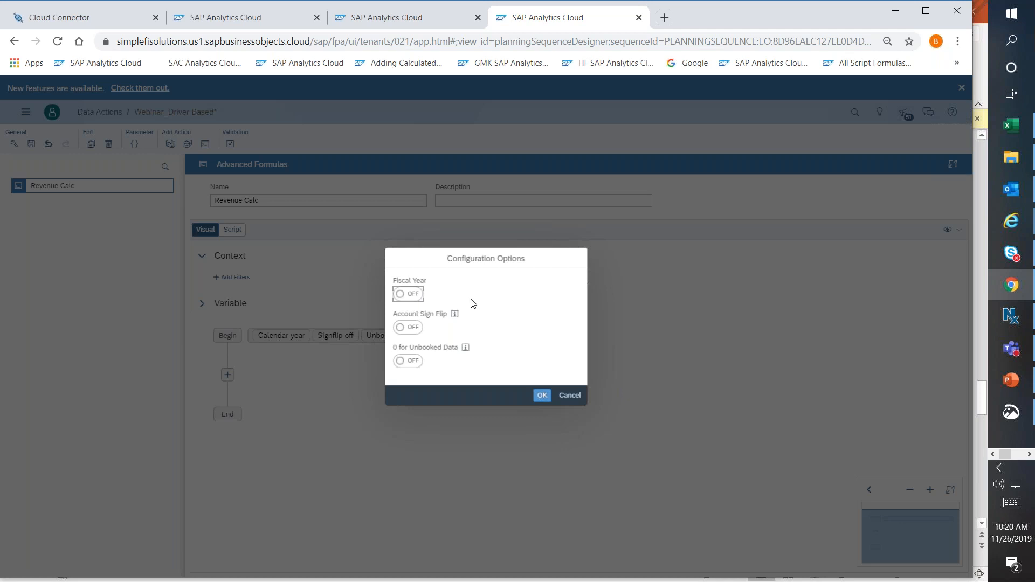
pyautogui.moveTo(456, 317)
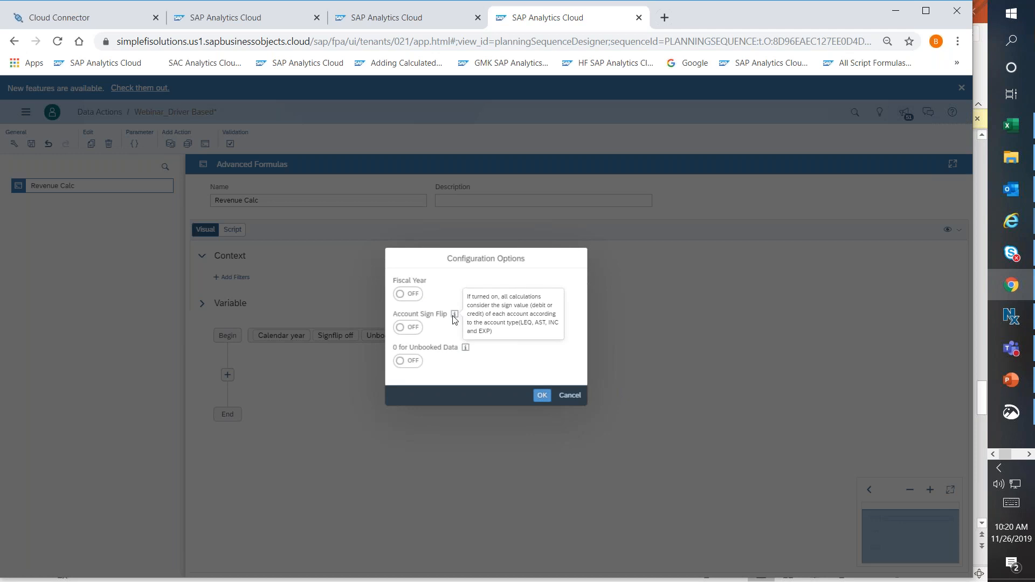
pyautogui.moveTo(465, 351)
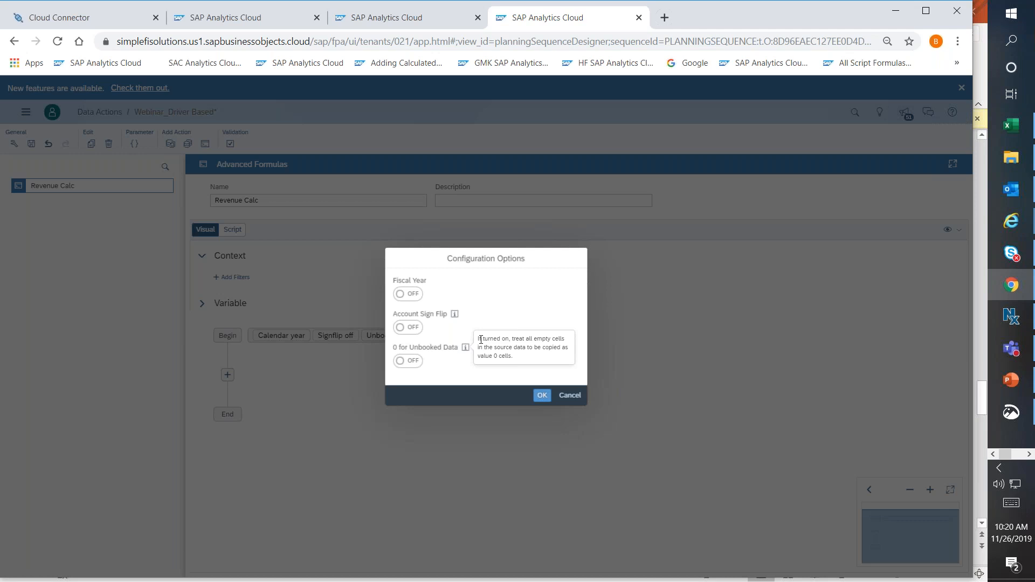
pyautogui.click(572, 397)
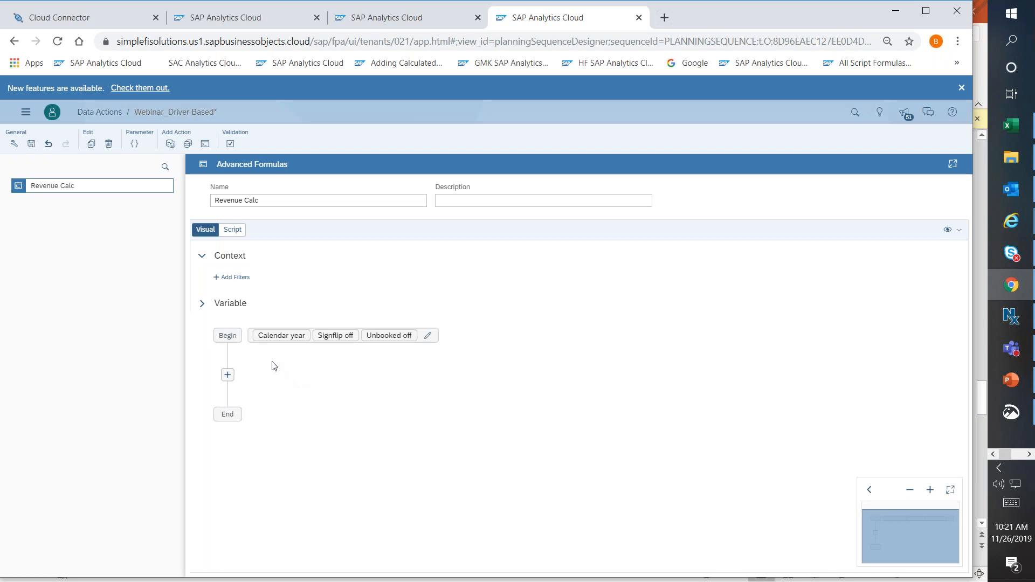
# Insert a calculation between Begin and End and start a target scope filter on the ACCOUNT_TRN dimension.
pyautogui.click(227, 374)
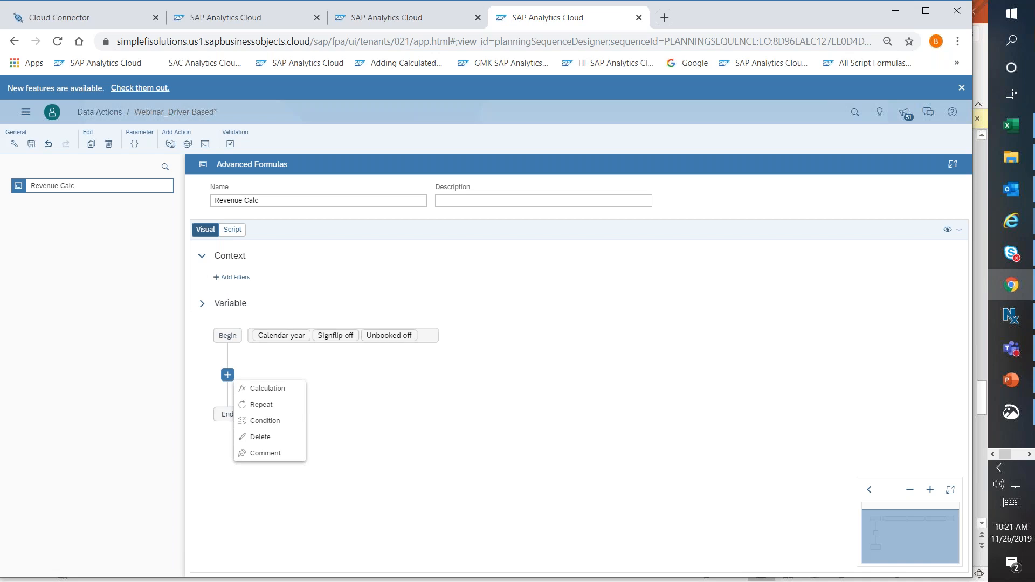
pyautogui.click(257, 389)
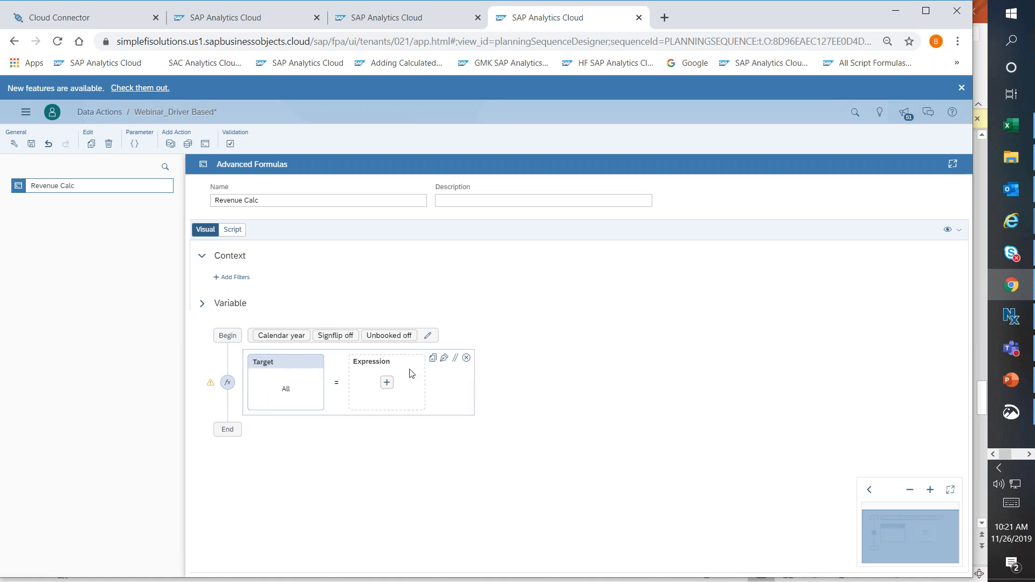
pyautogui.click(278, 391)
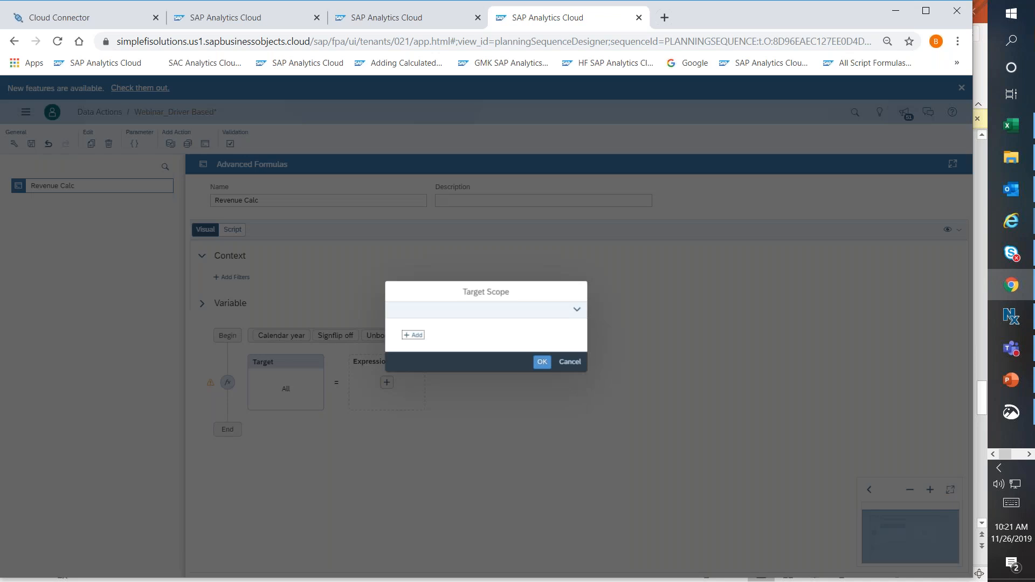
pyautogui.click(413, 335)
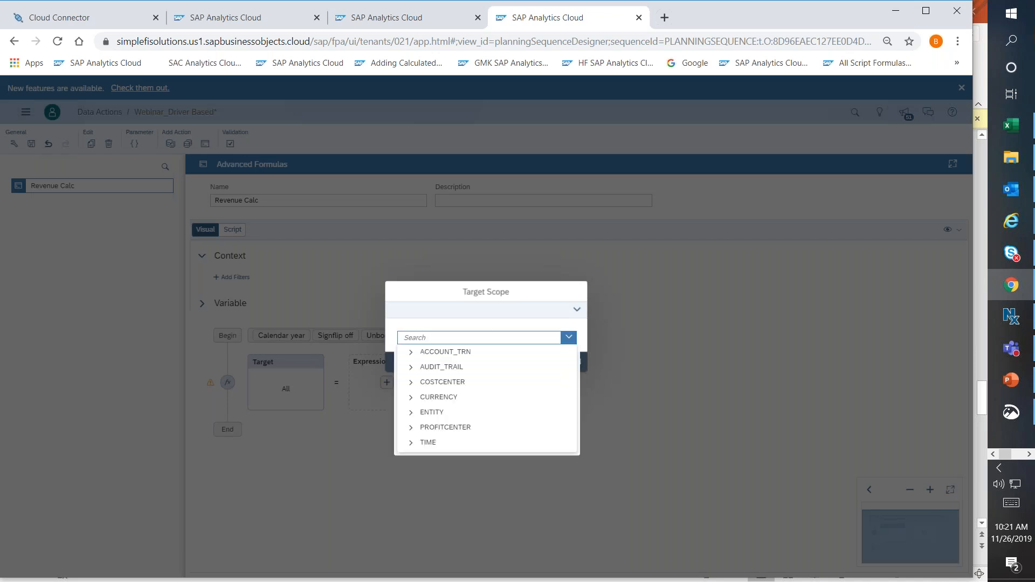
pyautogui.click(456, 356)
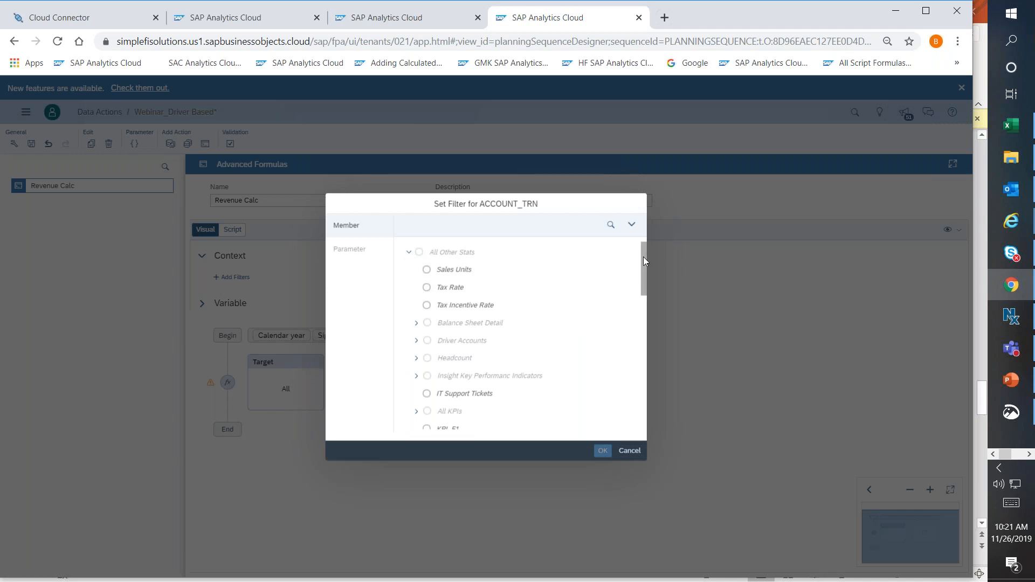
# Search the account members for "revenue" and set the calculation's target scope to Net Revenue under Profit After Direct Costs.
pyautogui.moveTo(645, 257)
pyautogui.mouseDown()
pyautogui.moveTo(638, 391)
pyautogui.moveTo(637, 258)
pyautogui.mouseUp()
pyautogui.click(610, 224)
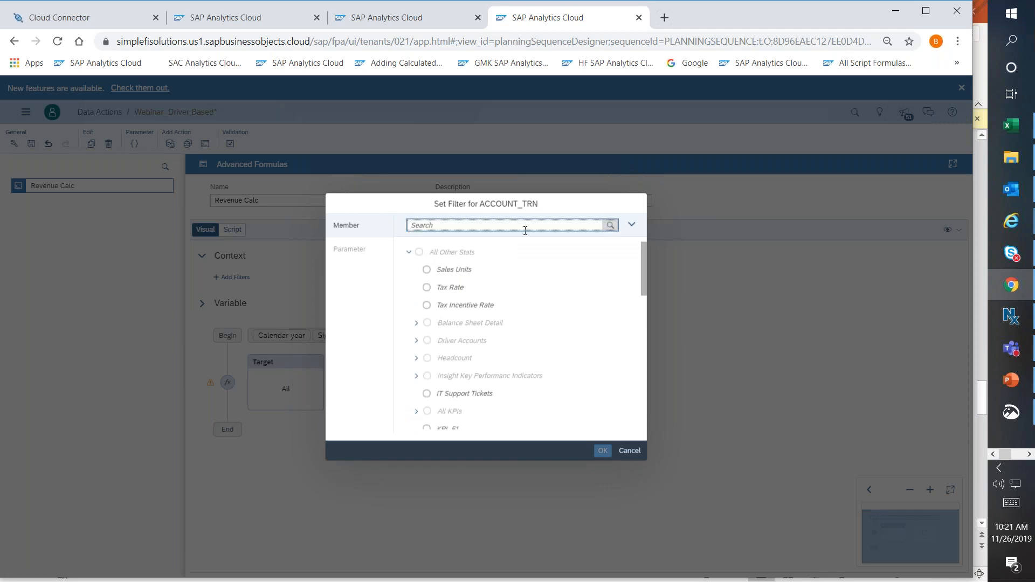
pyautogui.write('revenue')
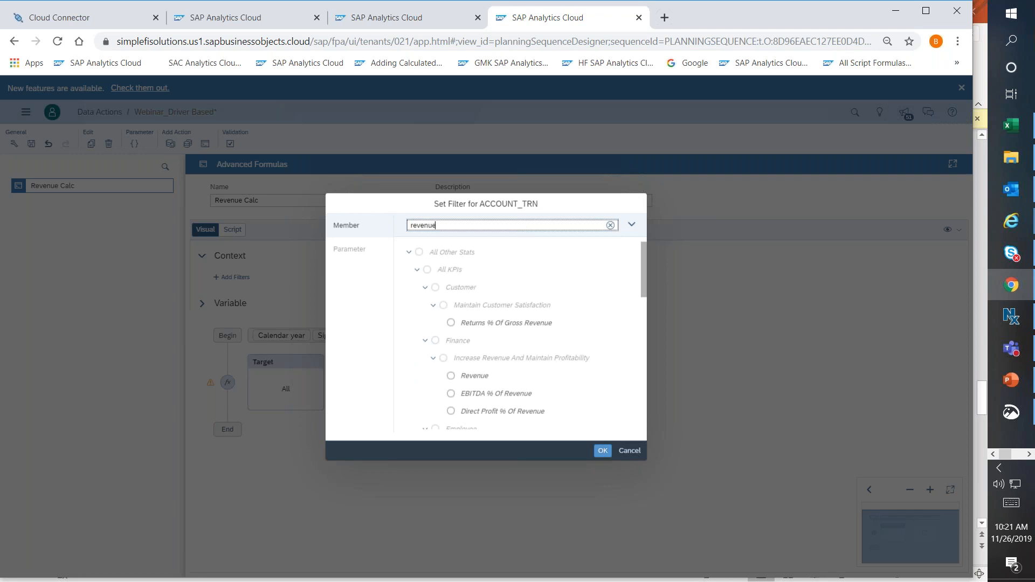
pyautogui.scroll(-1, 642, 298)
pyautogui.scroll(-5, 641, 298)
pyautogui.scroll(-3, 638, 366)
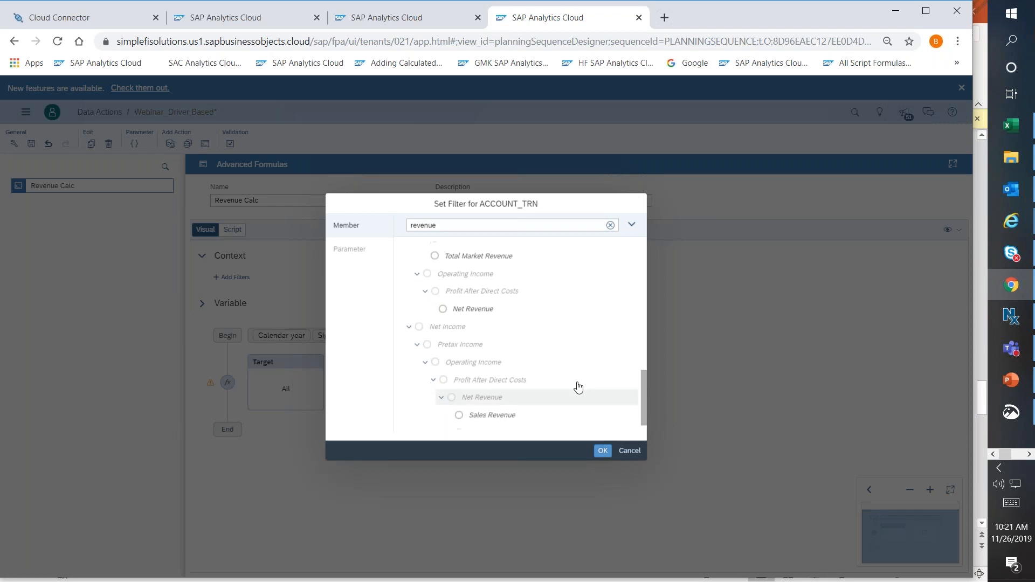
pyautogui.click(442, 308)
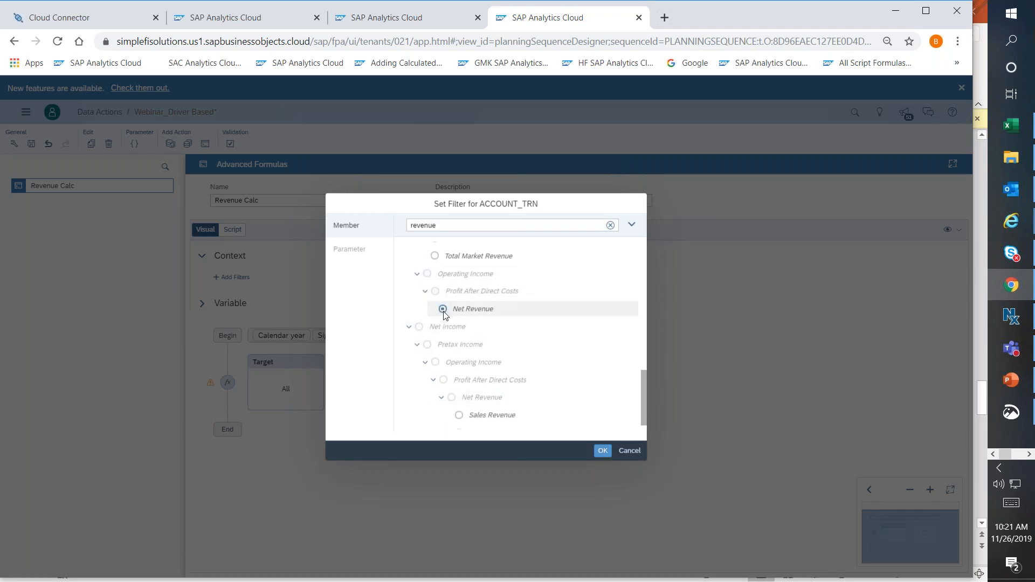
pyautogui.click(602, 450)
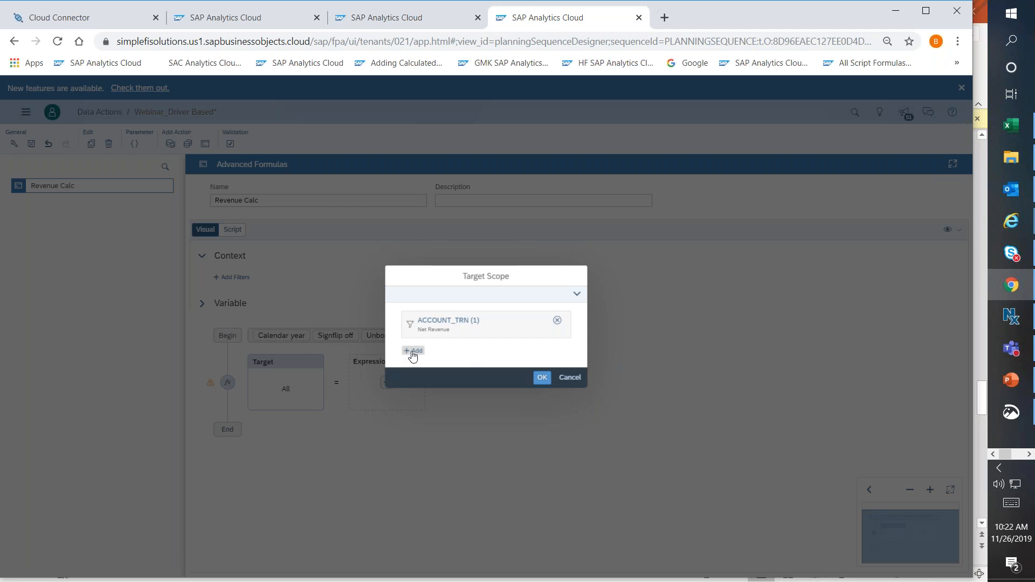
pyautogui.click(541, 378)
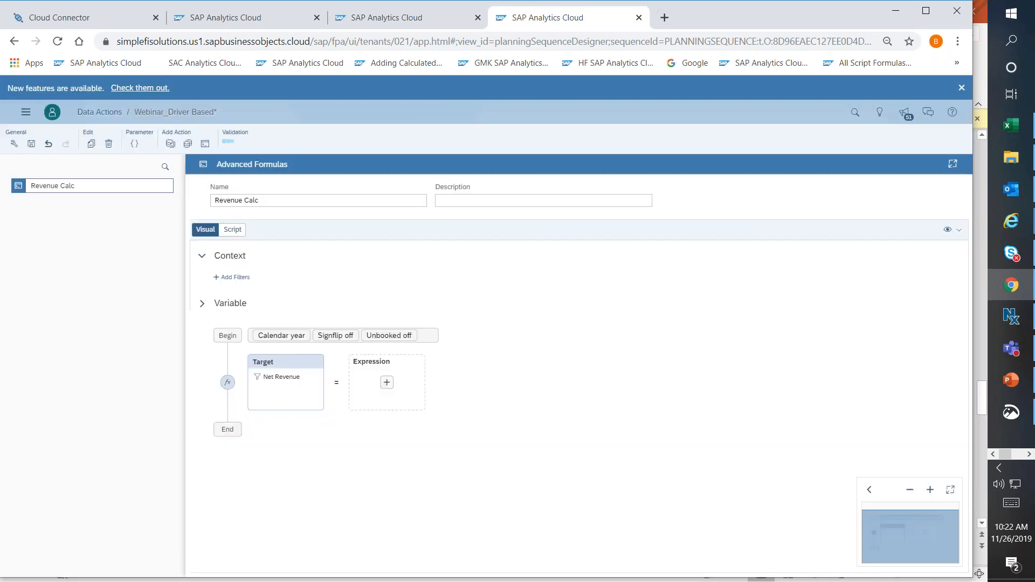
# Add a source scope to the expression of the Net Revenue calculation.
pyautogui.click(386, 383)
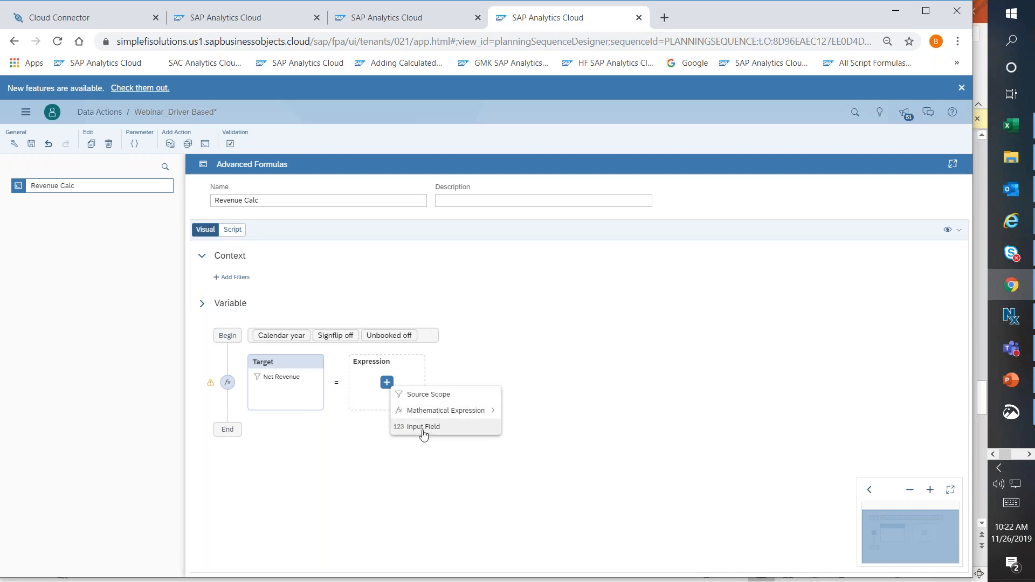
pyautogui.moveTo(426, 411)
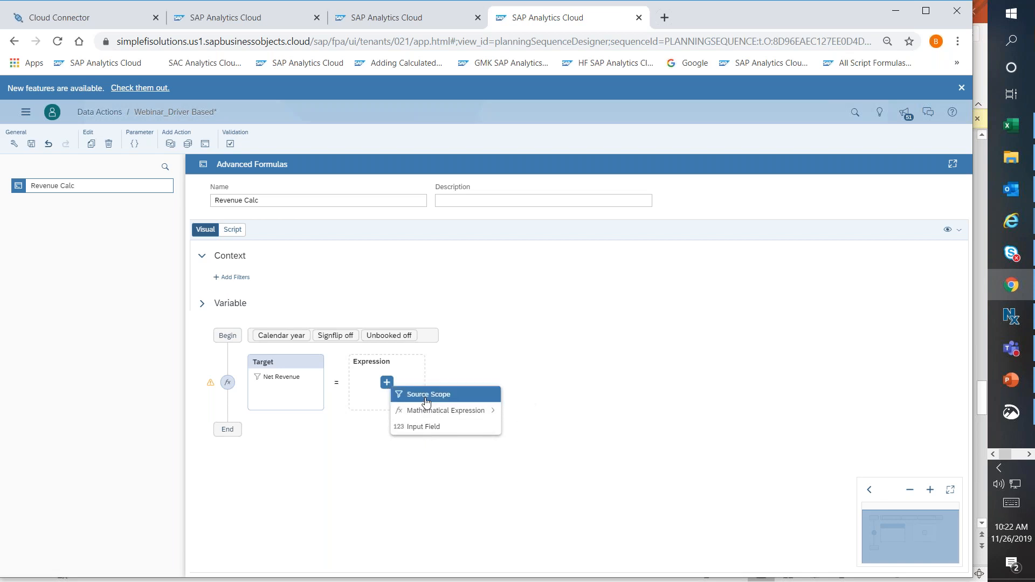
pyautogui.click(425, 396)
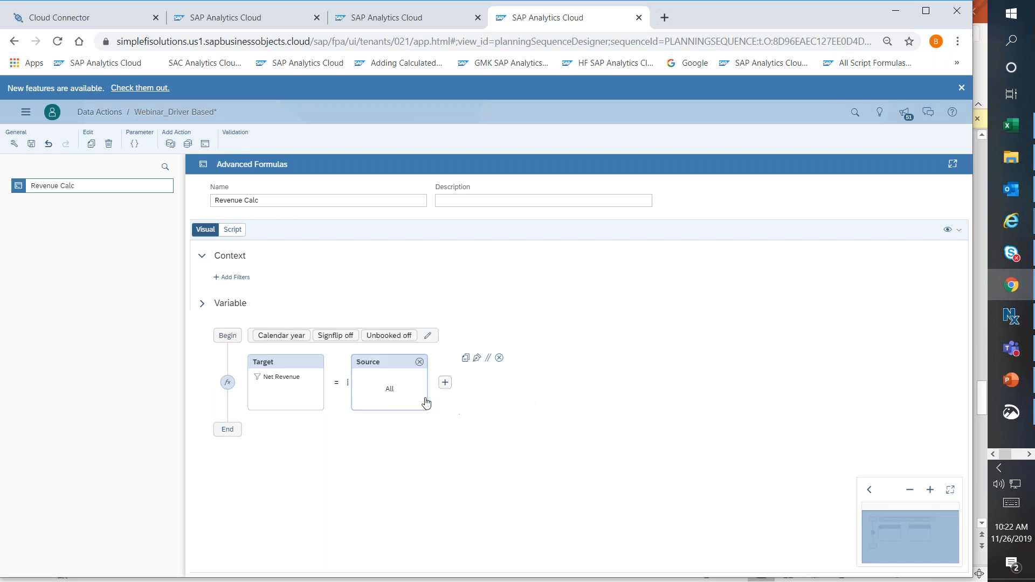
# Filter the Net Revenue calculation's source scope on ACCOUNT_TRN to the Sales Units member under All Other Stats.
pyautogui.click(389, 391)
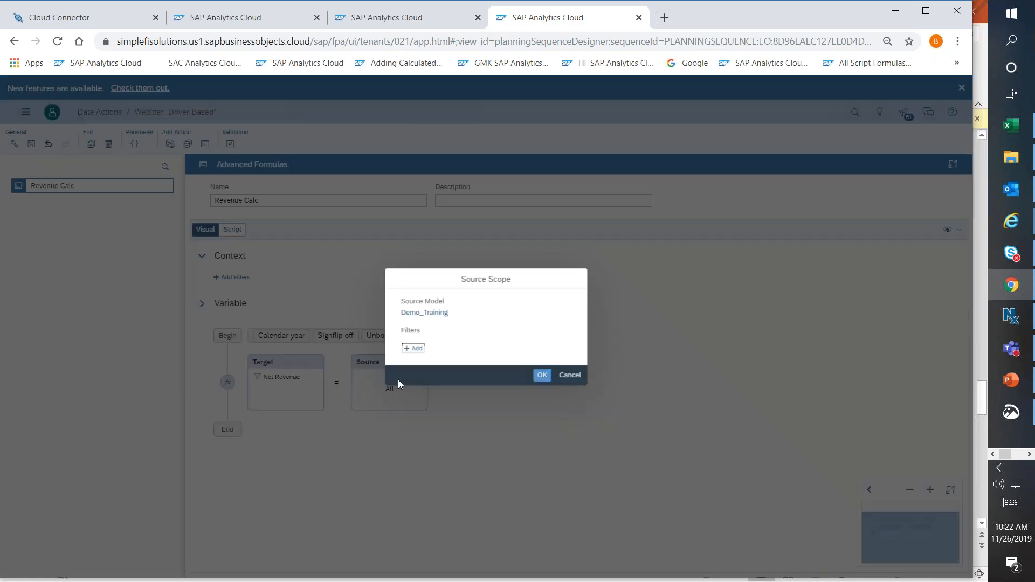
pyautogui.click(411, 351)
pyautogui.click(426, 367)
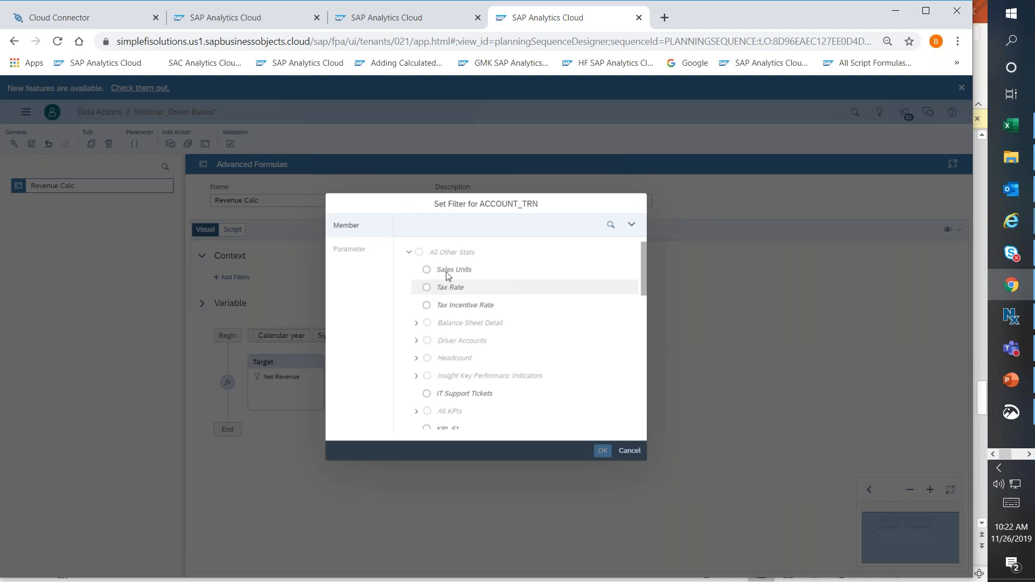
pyautogui.click(611, 224)
pyautogui.write('units')
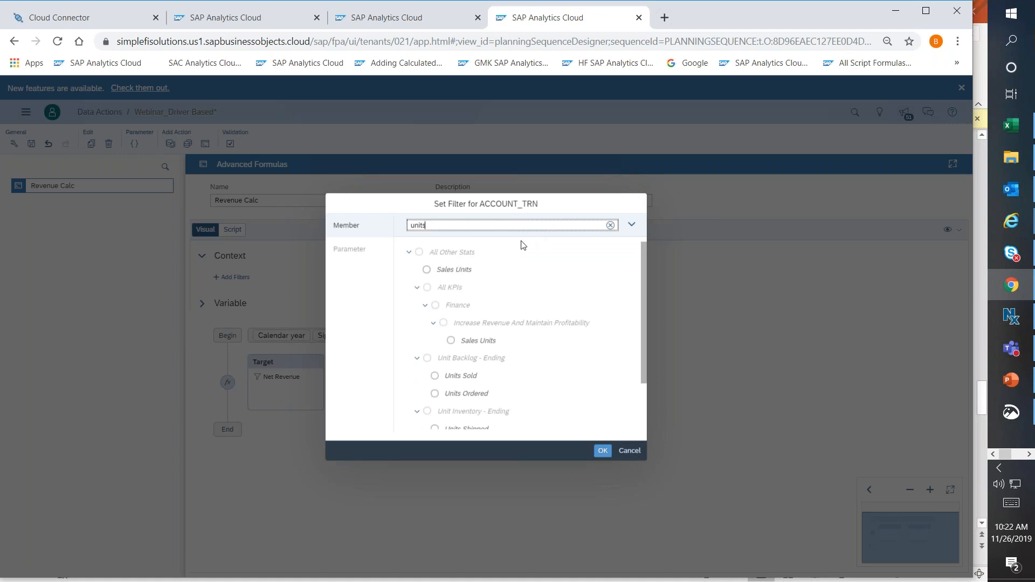
pyautogui.click(426, 269)
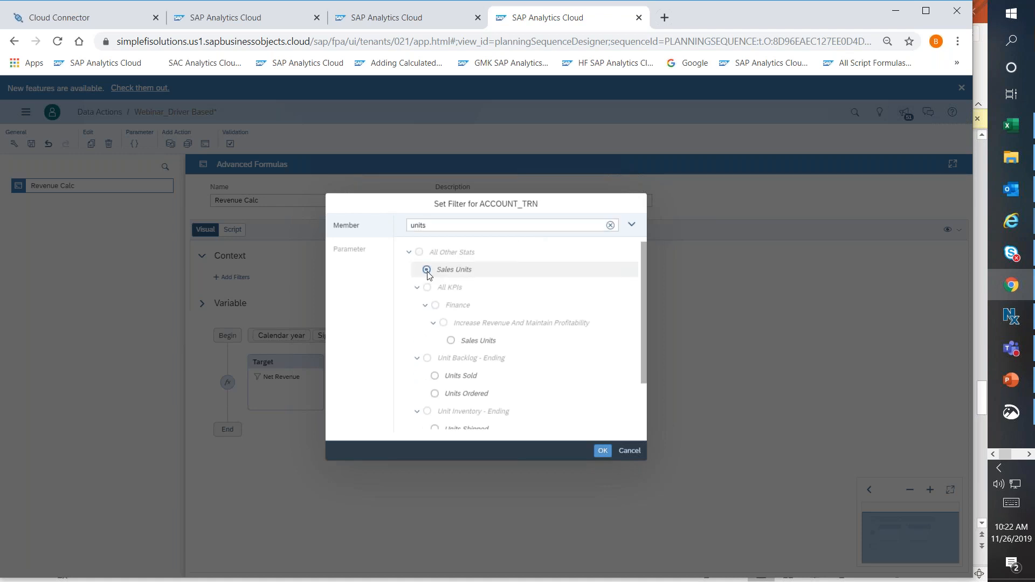
pyautogui.click(602, 451)
pyautogui.click(542, 390)
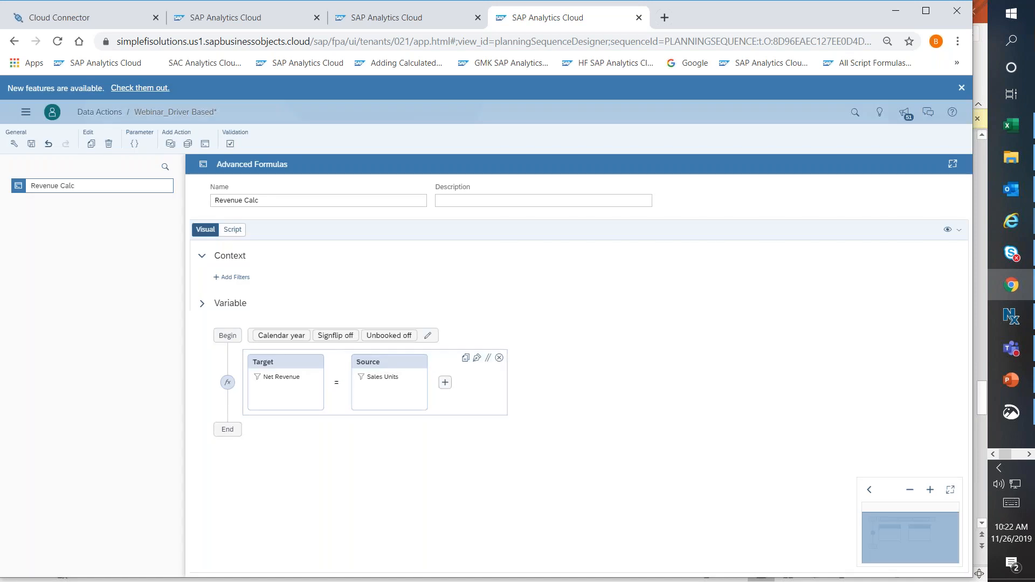
# Add a second source scope after Sales Units and set the operator between the two sources to multiplication.
pyautogui.click(445, 383)
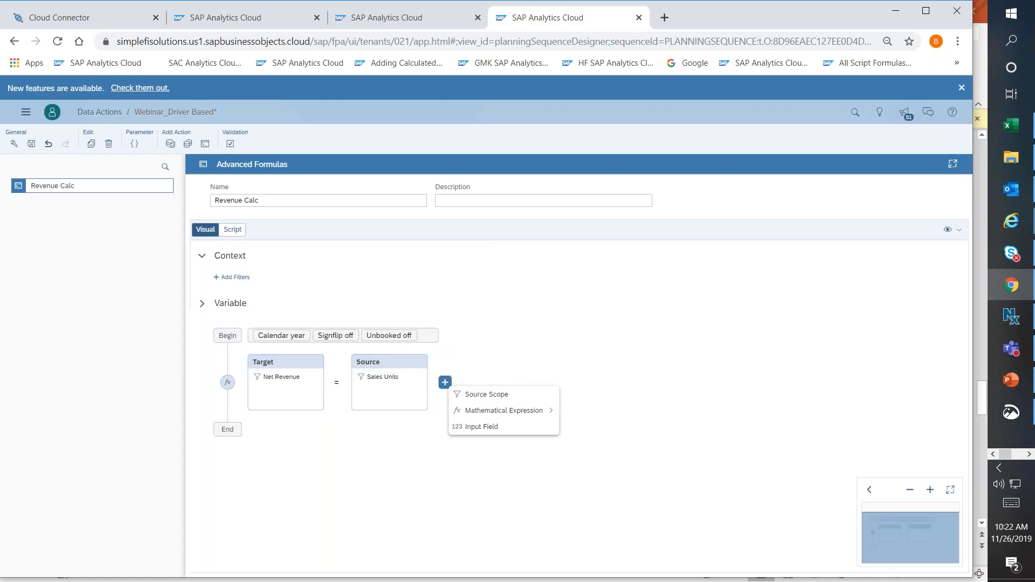
pyautogui.click(474, 394)
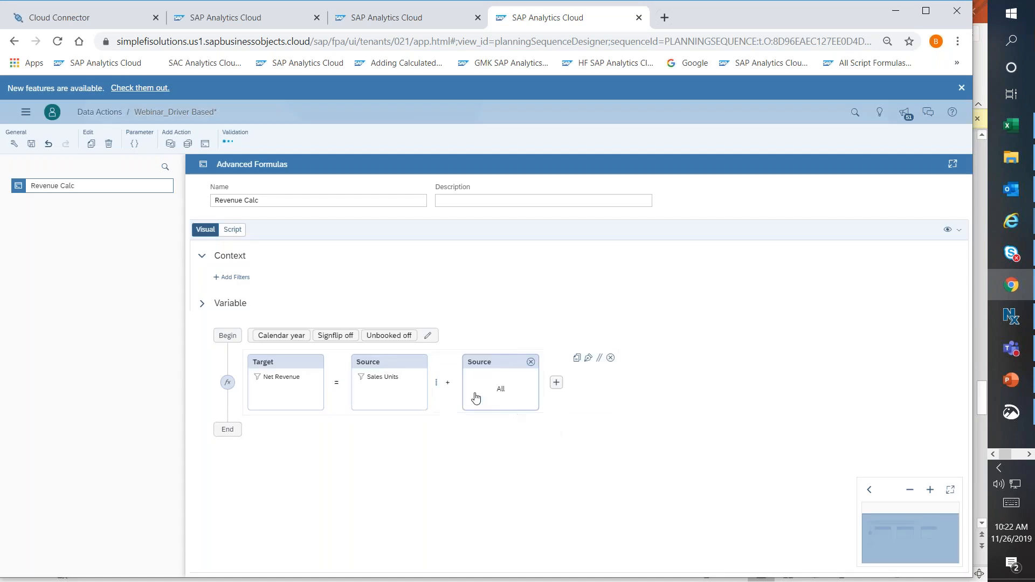
pyautogui.click(447, 383)
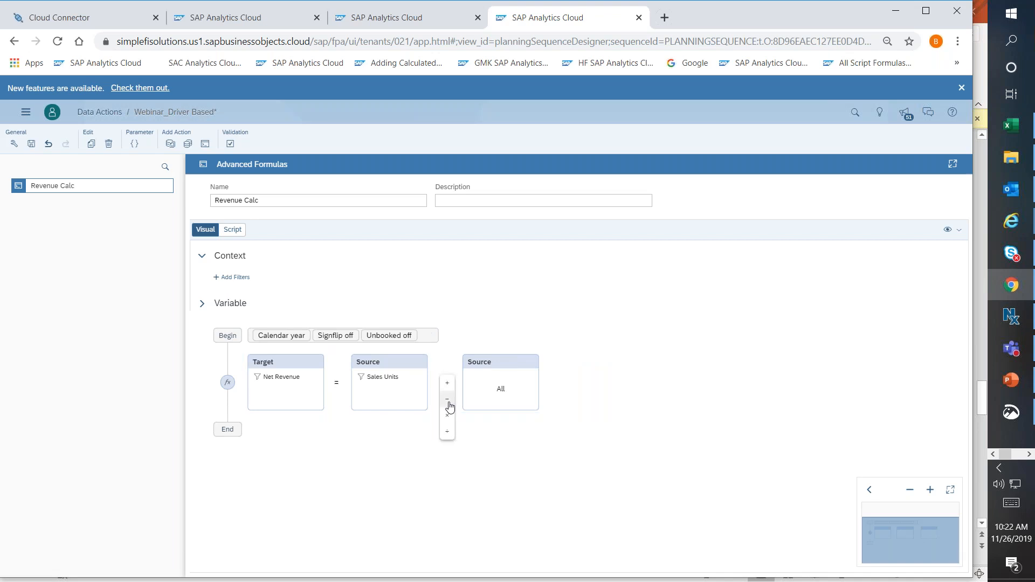
pyautogui.click(447, 416)
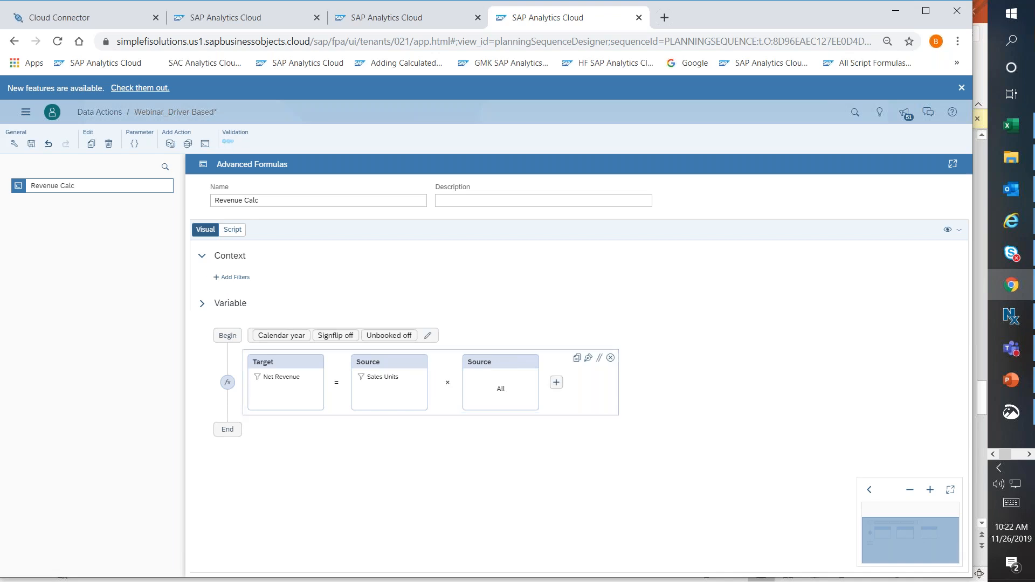
# Search the account members for "average" and filter the second source scope on ACCOUNT_TRN to Average Selling Price.
pyautogui.click(522, 390)
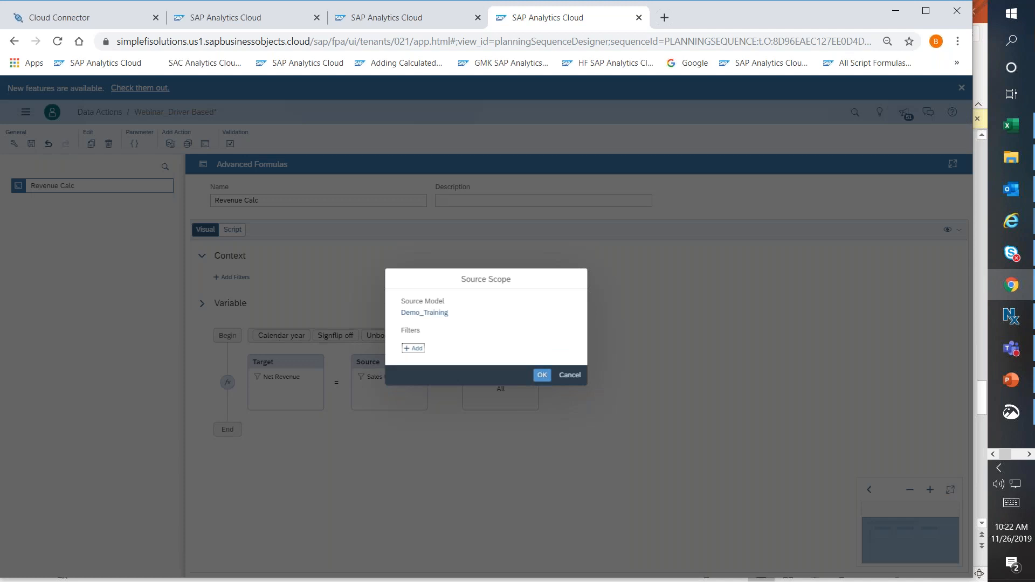
pyautogui.click(415, 348)
pyautogui.click(435, 369)
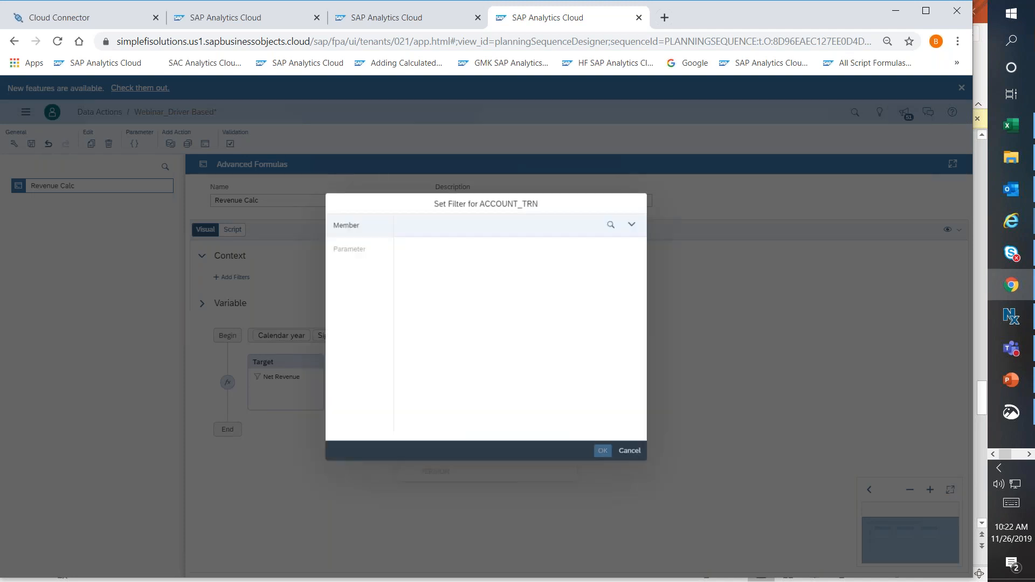
pyautogui.click(610, 226)
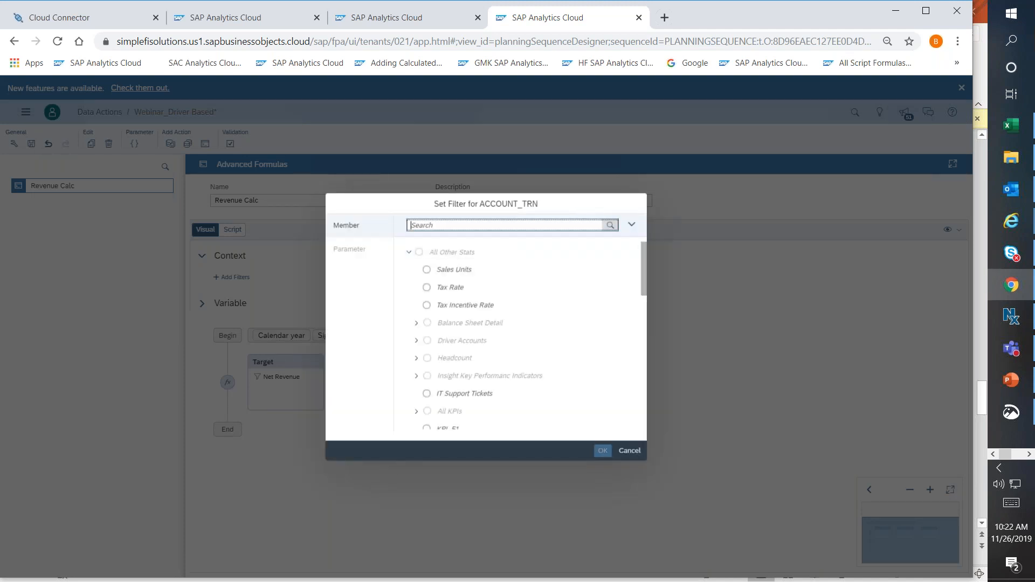
pyautogui.write('average')
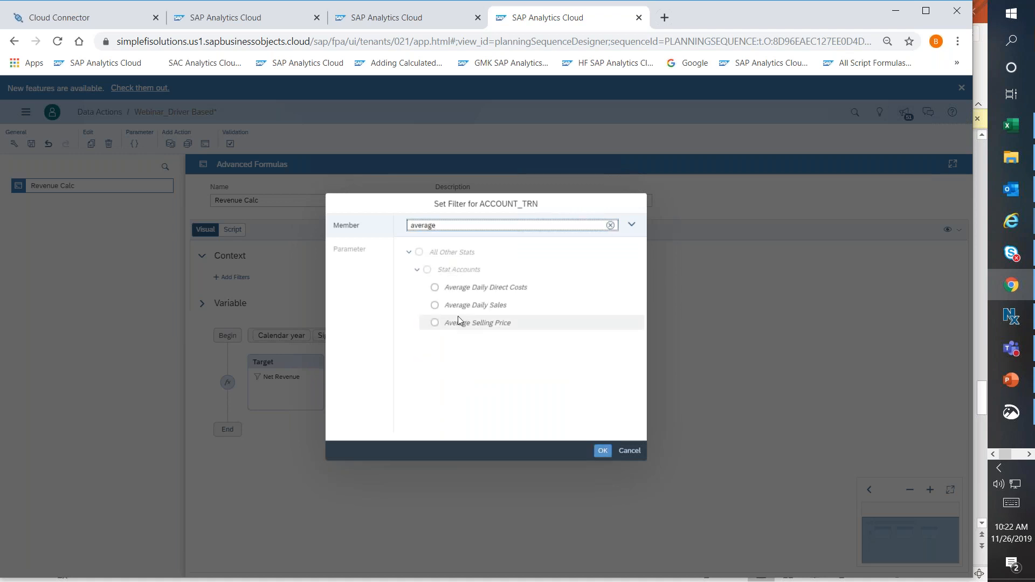
pyautogui.click(435, 323)
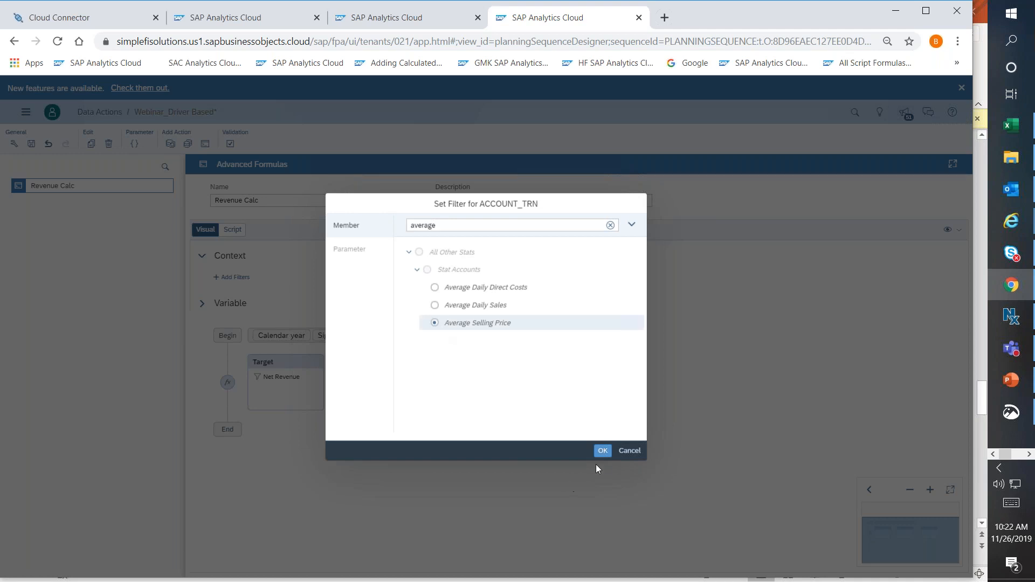
pyautogui.click(602, 451)
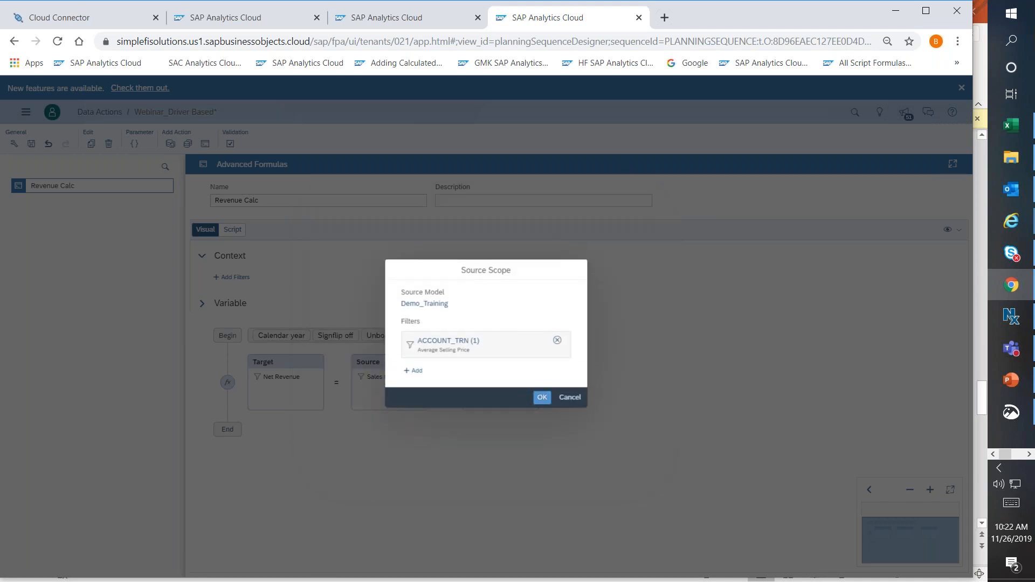
pyautogui.click(541, 390)
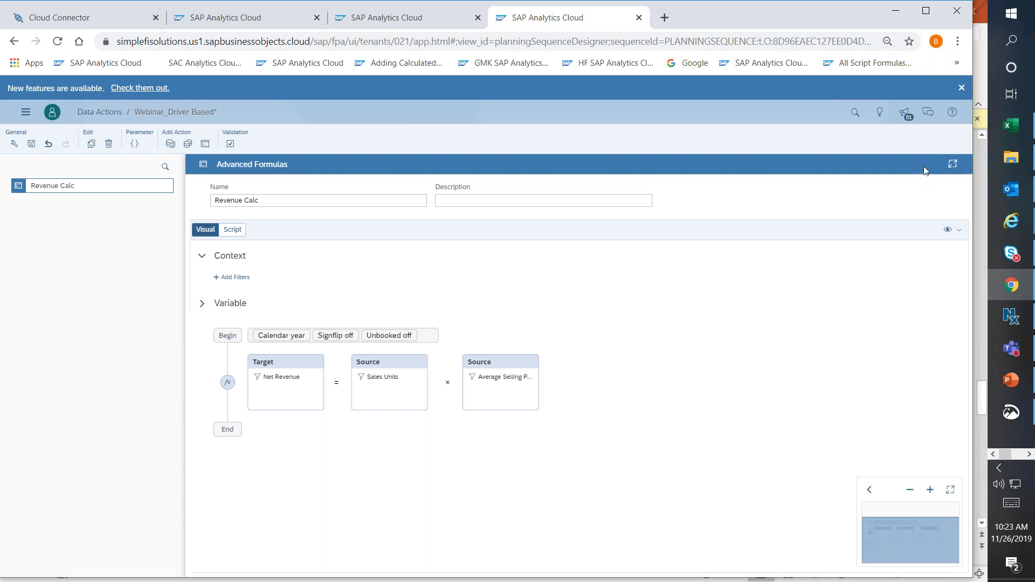
# Compare the visual calculation of Revenue Calc with its generated script and return to the visual view.
pyautogui.click(970, 46)
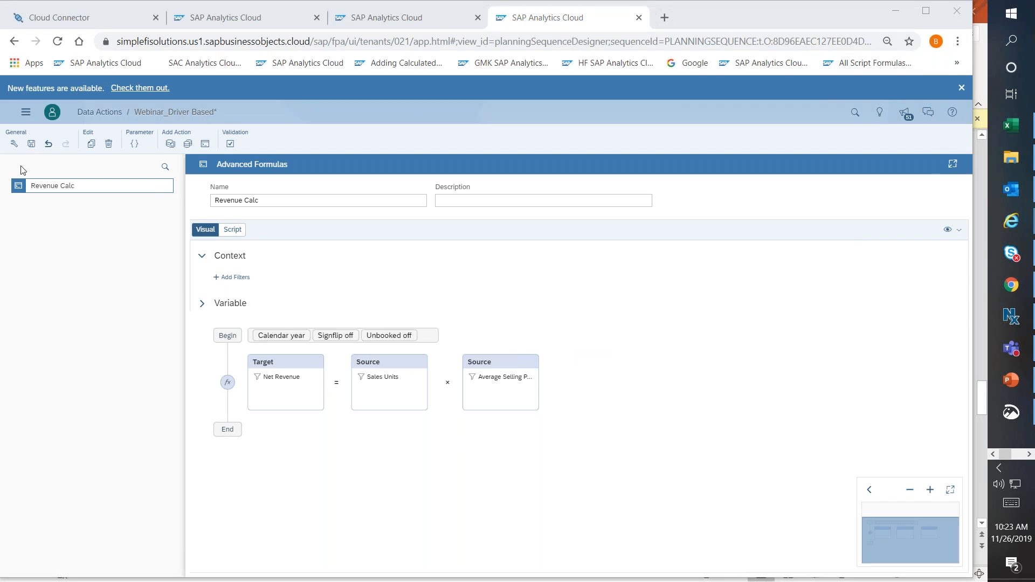
pyautogui.click(235, 233)
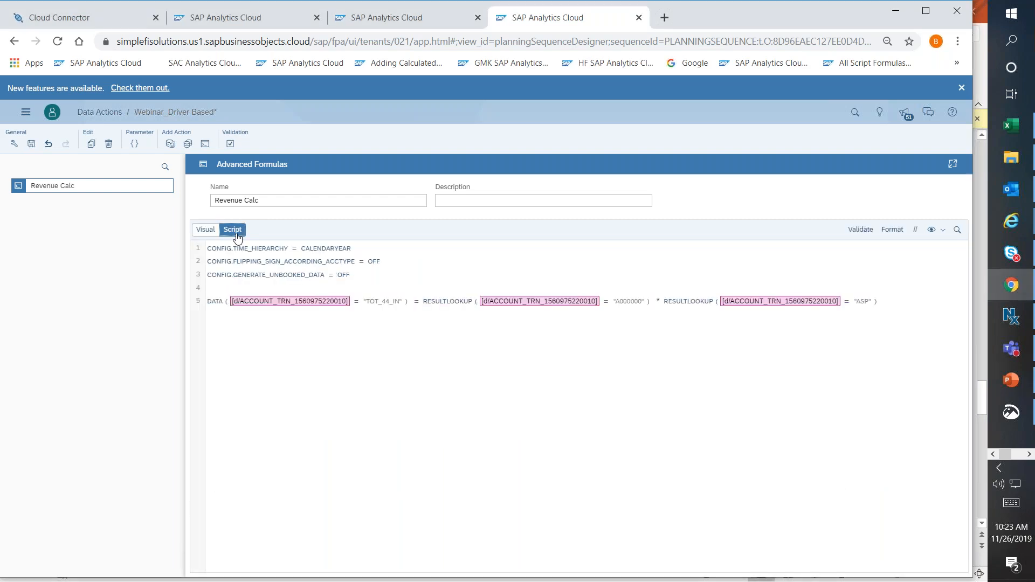
pyautogui.click(207, 232)
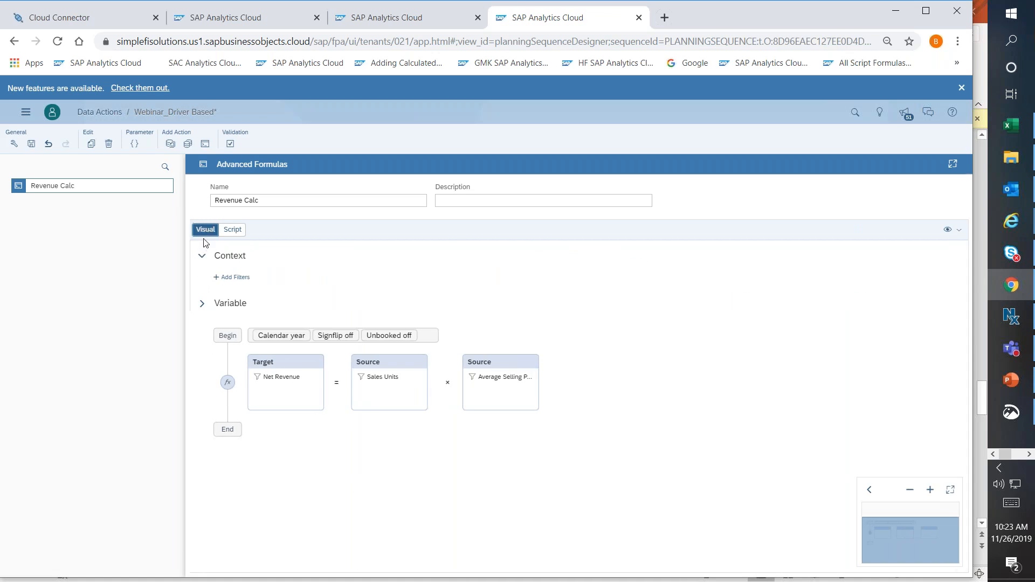
pyautogui.click(233, 231)
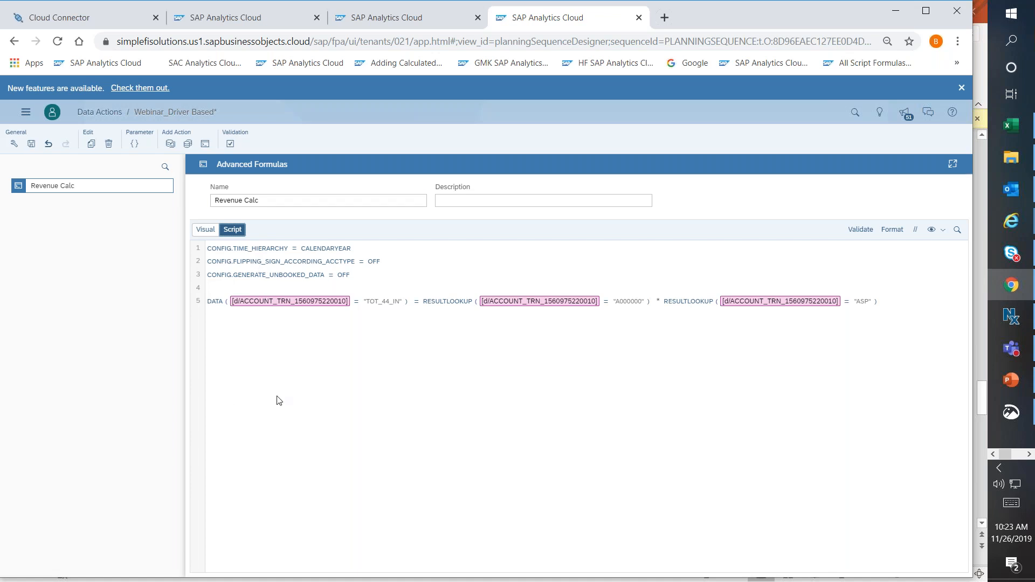
pyautogui.click(205, 229)
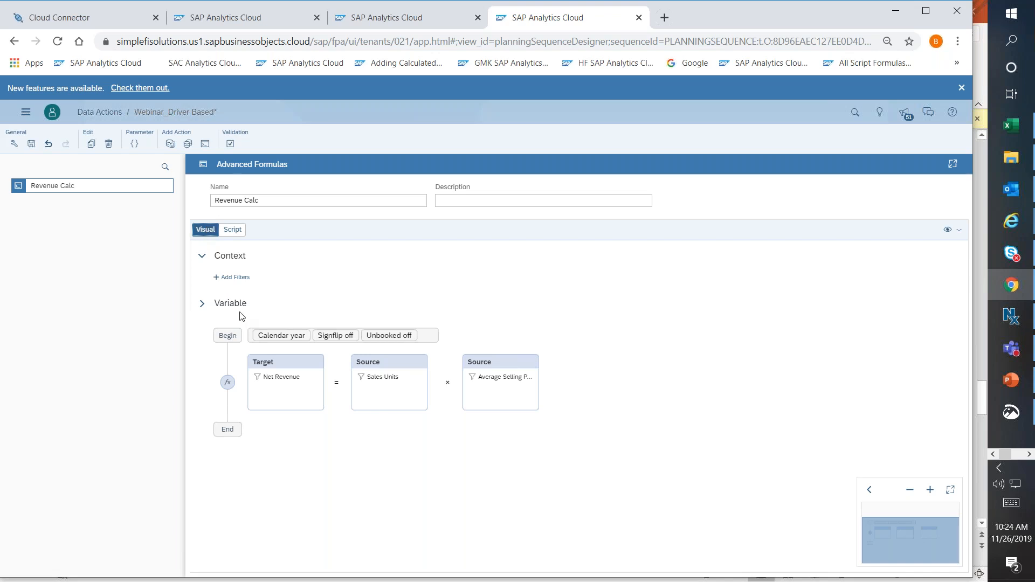
# Switch to the Test Formulas data action and examine the configuration definitions and data region section of its script.
pyautogui.click(379, 19)
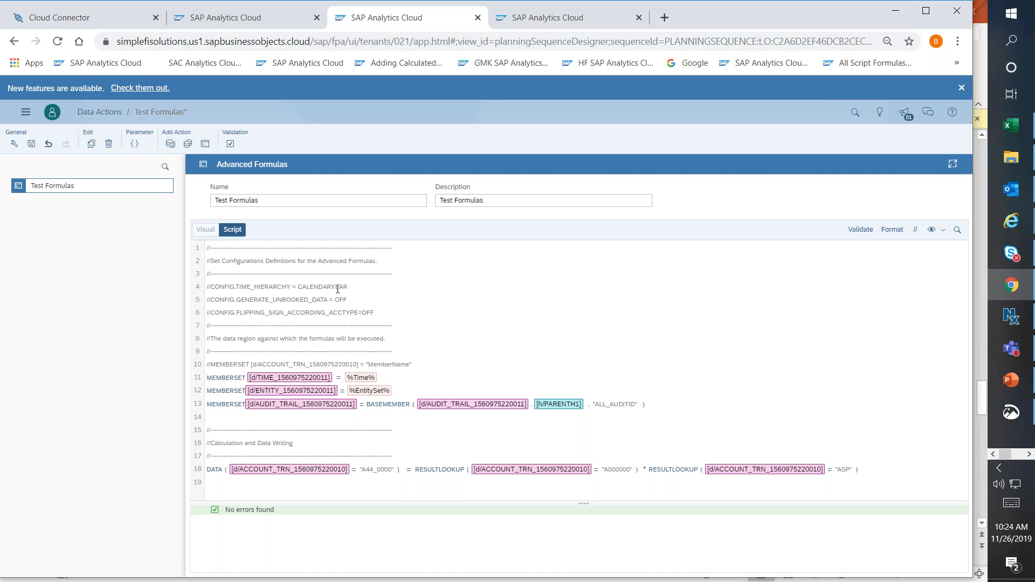
pyautogui.moveTo(337, 287); pyautogui.dragTo(372, 320)
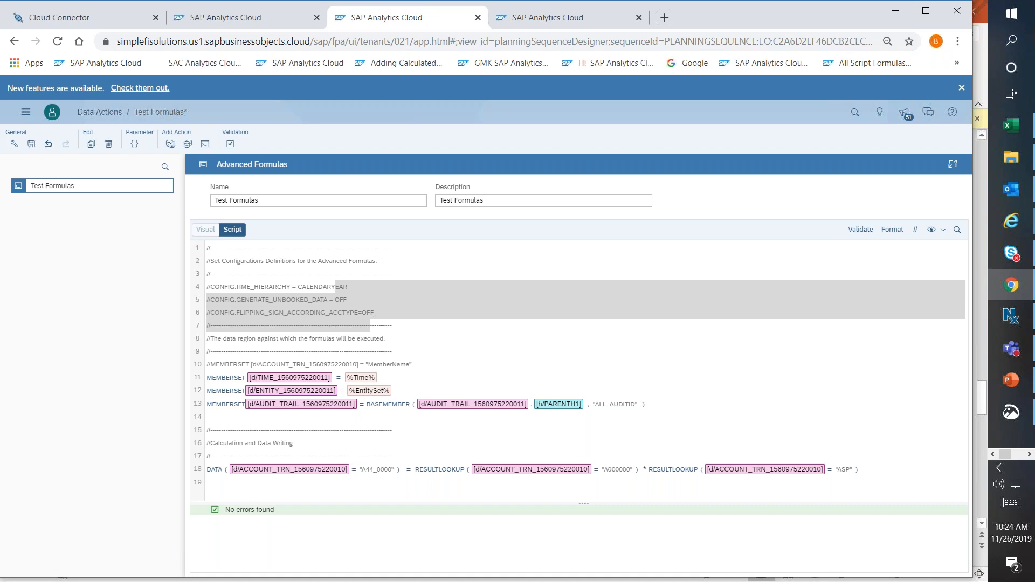
pyautogui.click(212, 359)
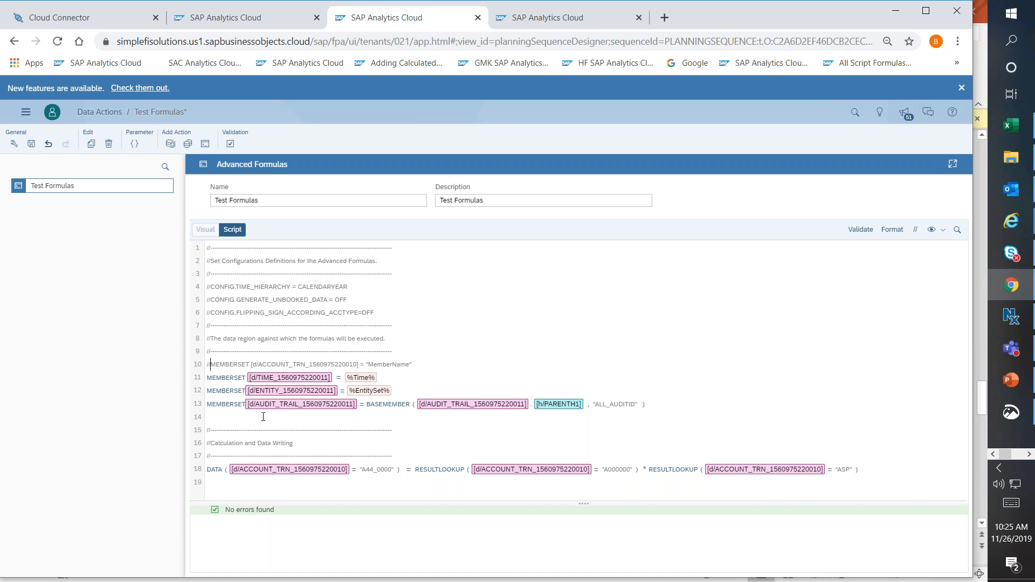
# Try to add a MEMBERSET statement on line 14 that scopes the COSTCENTER dimension with BASEMEMBER.
pyautogui.click(225, 415)
pyautogui.write('me')
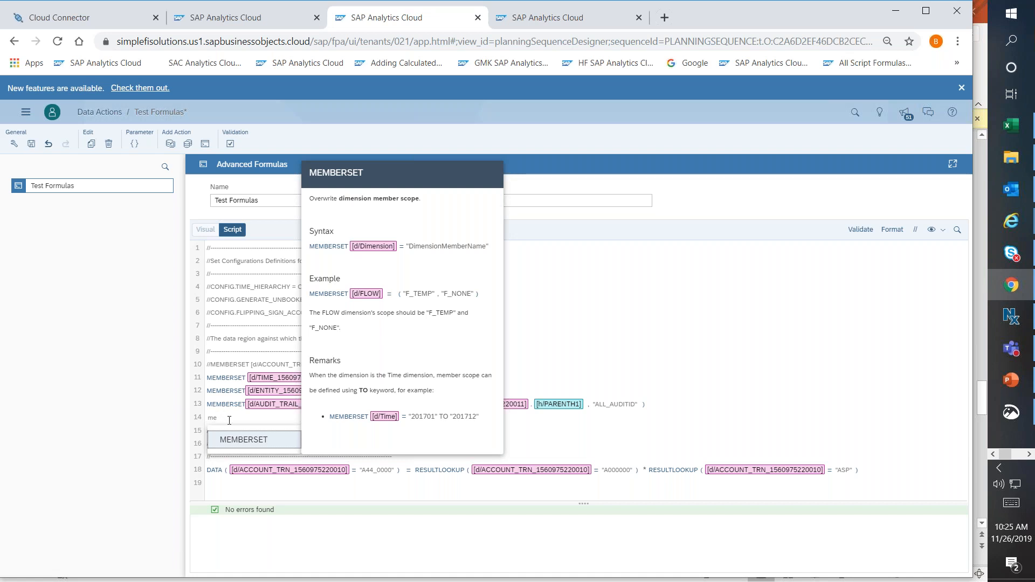
pyautogui.click(246, 439)
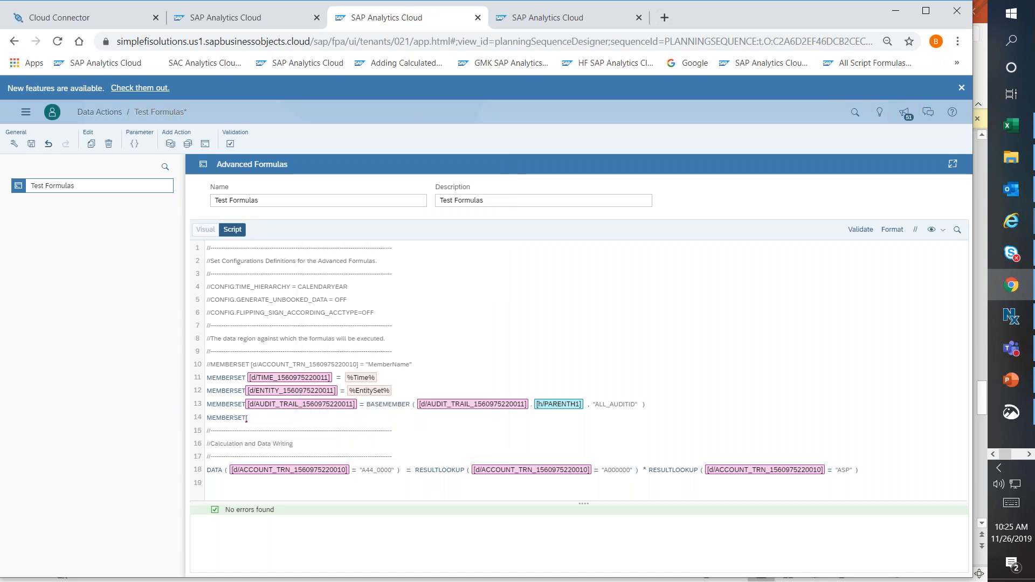
pyautogui.write('[d/')
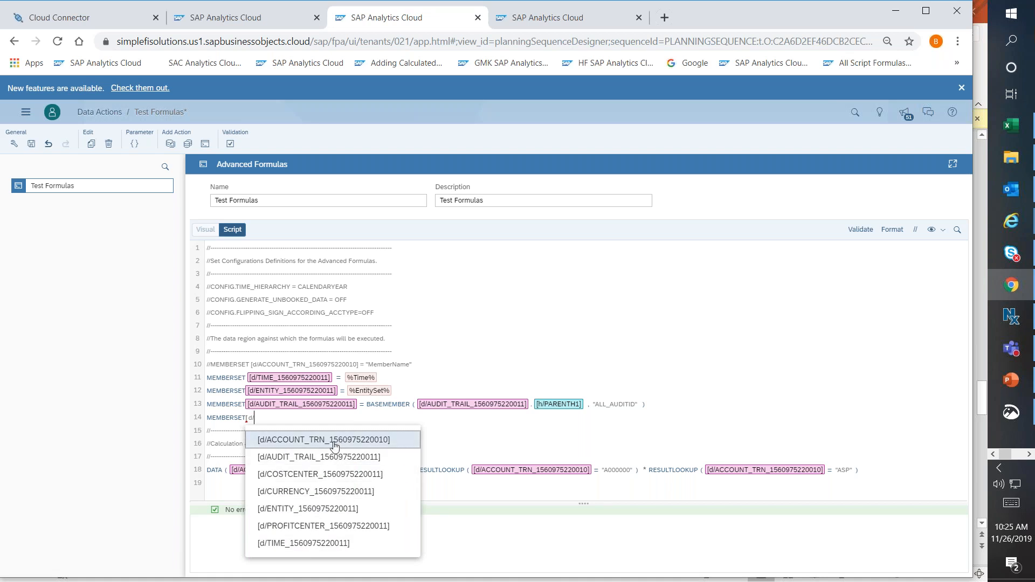
pyautogui.click(319, 474)
pyautogui.write('= bas')
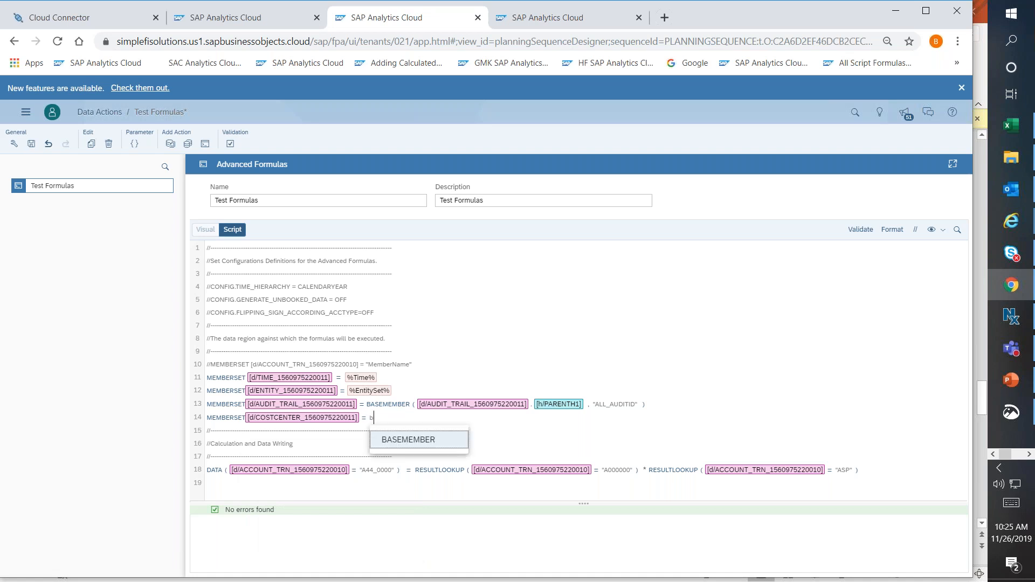
pyautogui.click(411, 440)
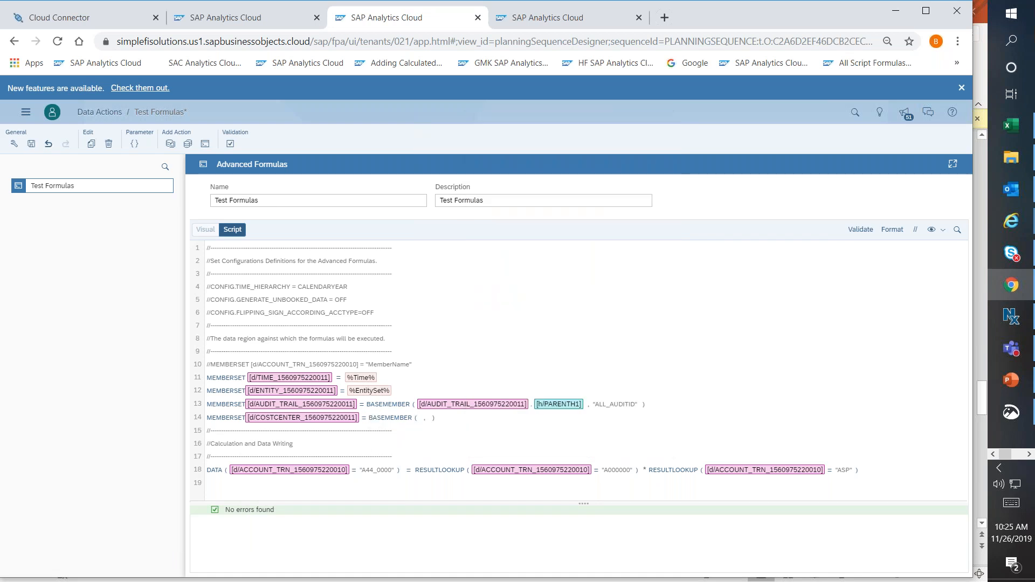
pyautogui.write('[d/')
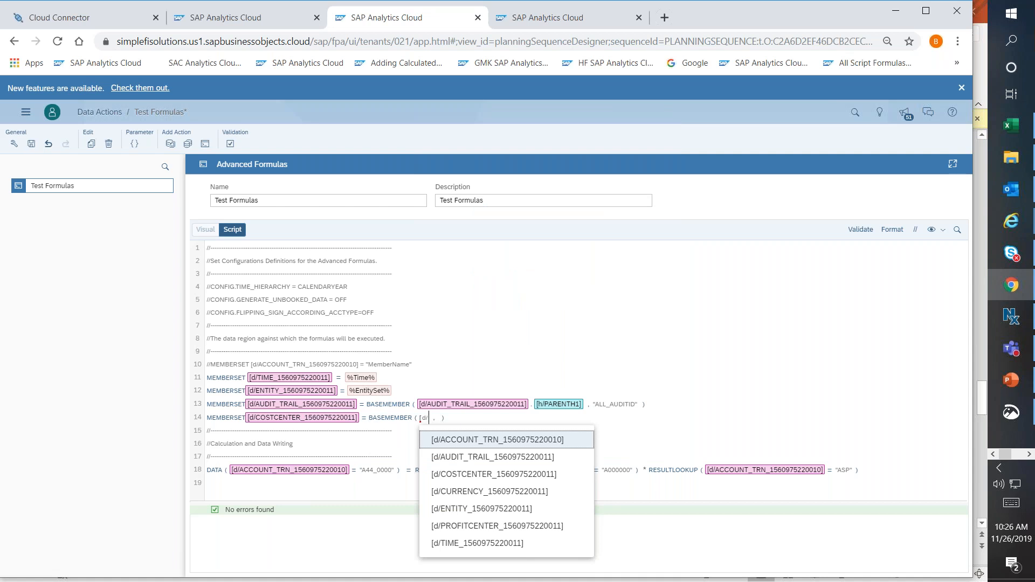
# Delete the unfinished COSTCENTER MEMBERSET statement from line 14 of the script.
pyautogui.click(459, 420)
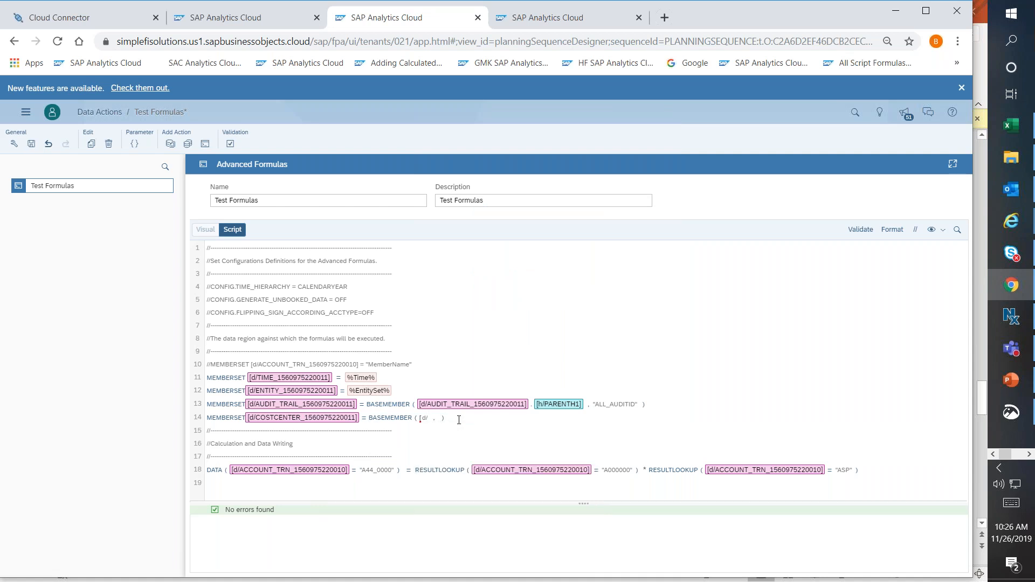
pyautogui.press('BackSpace')
pyautogui.press('BackSpace')
pyautogui.press('BackSpace')
pyautogui.press('BackSpace')
pyautogui.press('BackSpace')
pyautogui.press('BackSpace')
pyautogui.press('BackSpace')
pyautogui.press('BackSpace')
pyautogui.press('BackSpace')
pyautogui.press('BackSpace')
pyautogui.press('BackSpace')
pyautogui.press('BackSpace')
pyautogui.press('BackSpace')
pyautogui.press('BackSpace')
pyautogui.press('BackSpace')
pyautogui.press('BackSpace')
pyautogui.press('BackSpace')
pyautogui.press('BackSpace')
pyautogui.press('BackSpace')
pyautogui.press('BackSpace')
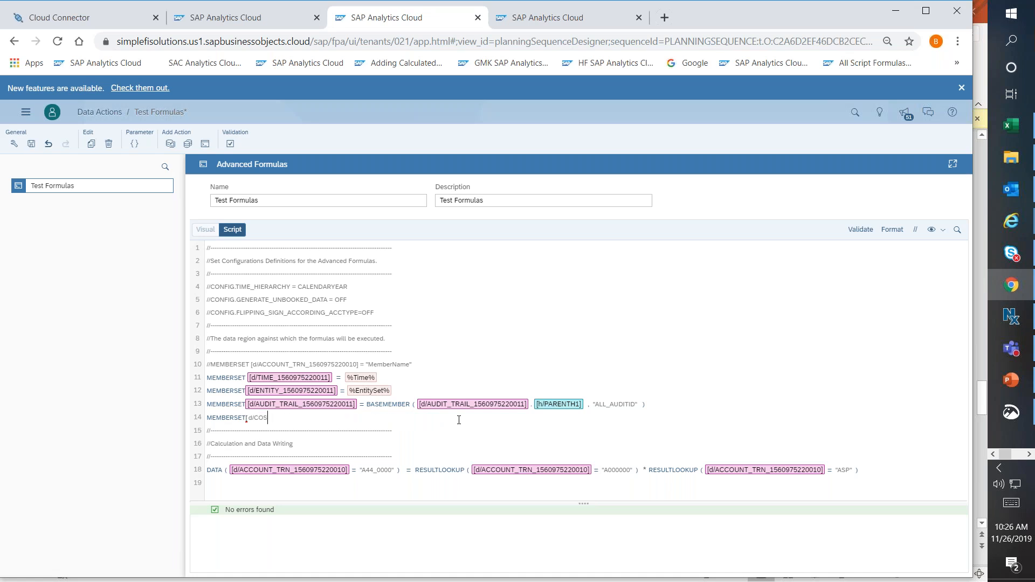
pyautogui.press('BackSpace')
pyautogui.press('BackSpace')
pyautogui.press('BackSpace')
pyautogui.press('BackSpace')
pyautogui.press('BackSpace')
pyautogui.press('BackSpace')
pyautogui.press('BackSpace')
pyautogui.press('BackSpace')
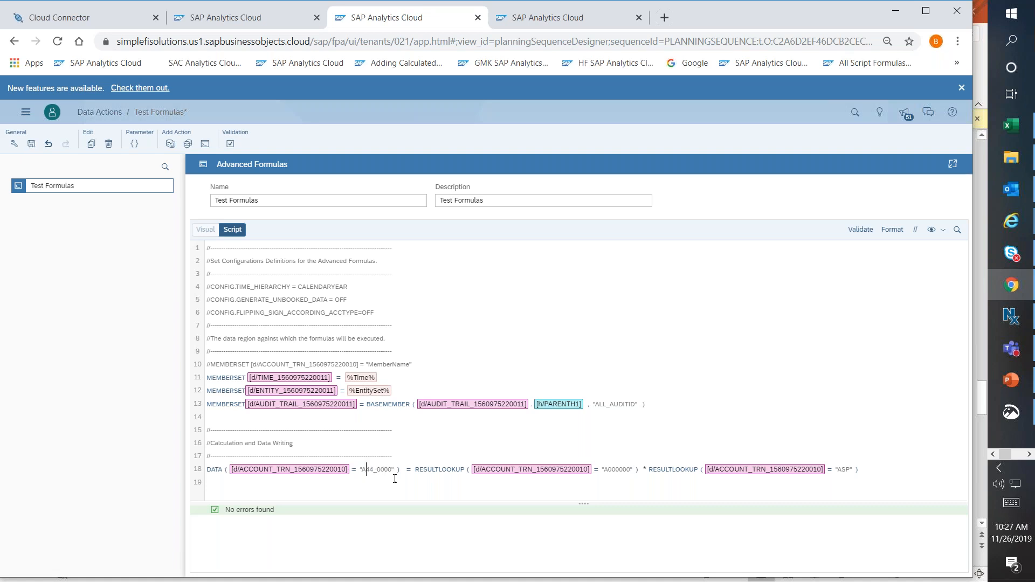
# Examine the DATA formula on line 18, including its target account, both RESULTLOOKUP sources and the multiplication between them.
pyautogui.moveTo(361, 469); pyautogui.dragTo(397, 471)
pyautogui.click(391, 469)
pyautogui.moveTo(434, 470); pyautogui.dragTo(456, 471)
pyautogui.rightClick(630, 471)
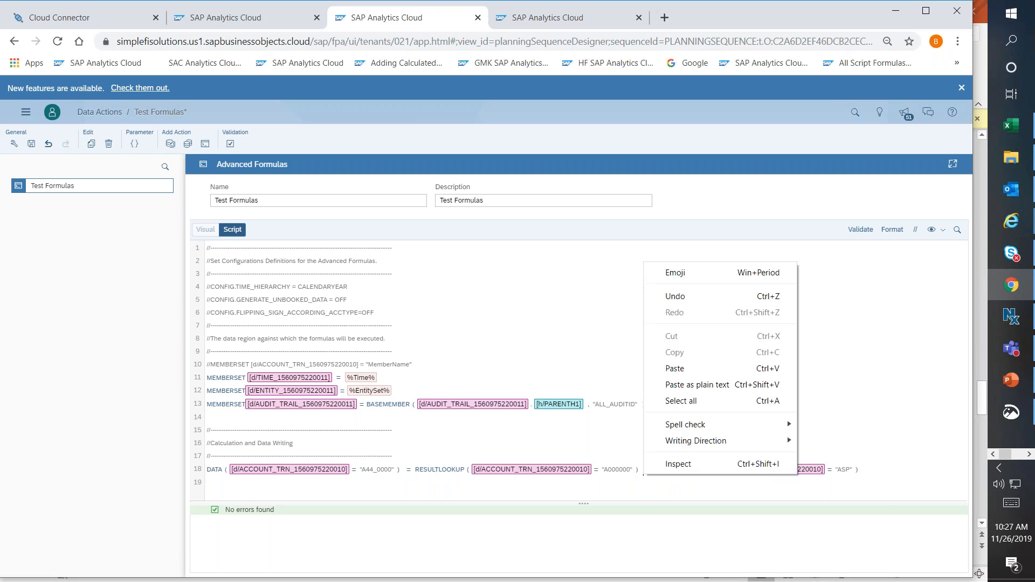
pyautogui.click(813, 470)
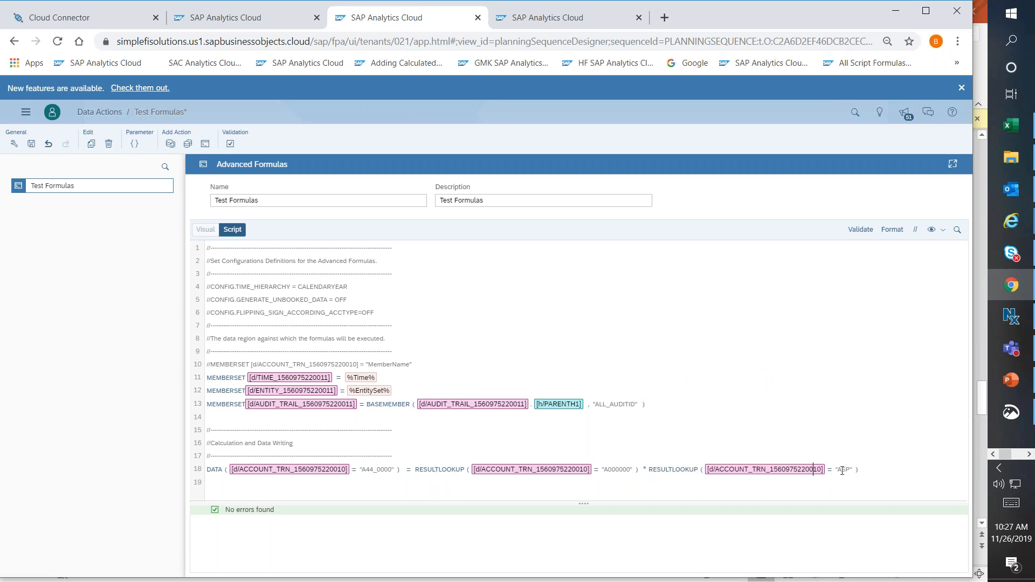
# Examine the ASP member on line 18 and the settings of the data action's TargetVersion and EntitySet parameters.
pyautogui.moveTo(837, 470); pyautogui.dragTo(846, 470)
pyautogui.click(865, 472)
pyautogui.click(135, 144)
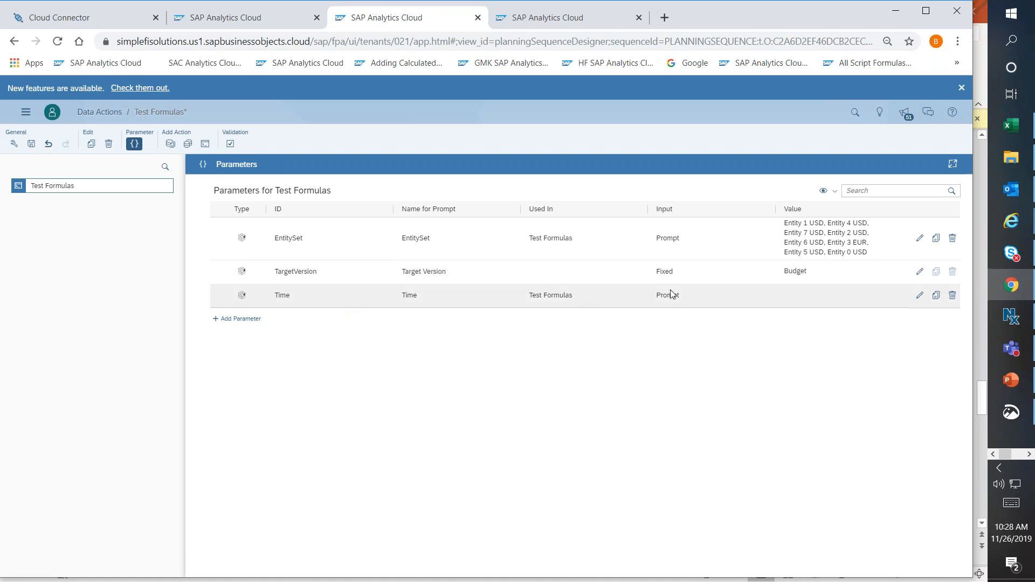
pyautogui.click(919, 271)
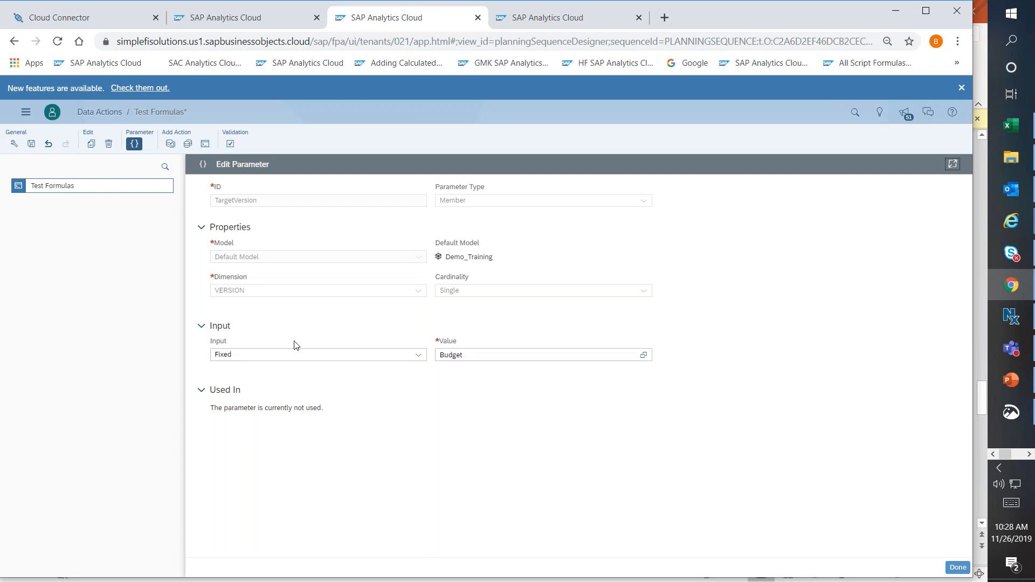
pyautogui.click(957, 567)
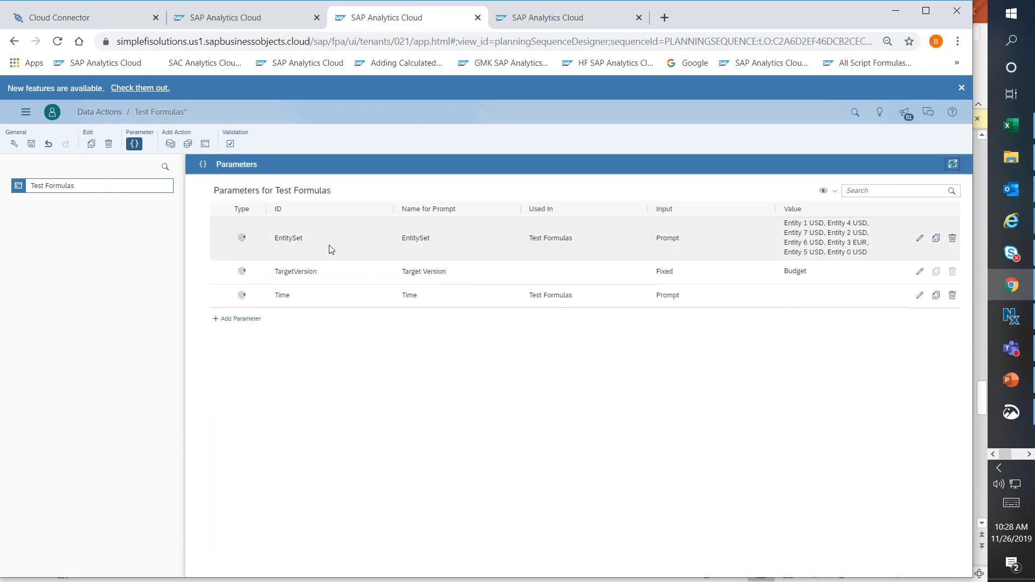
pyautogui.click(919, 240)
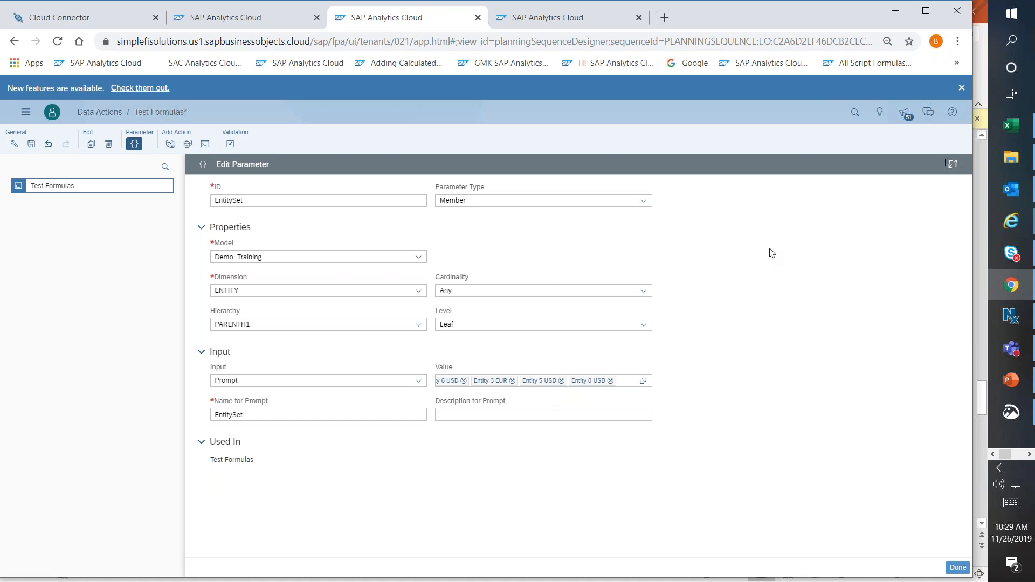
pyautogui.click(956, 568)
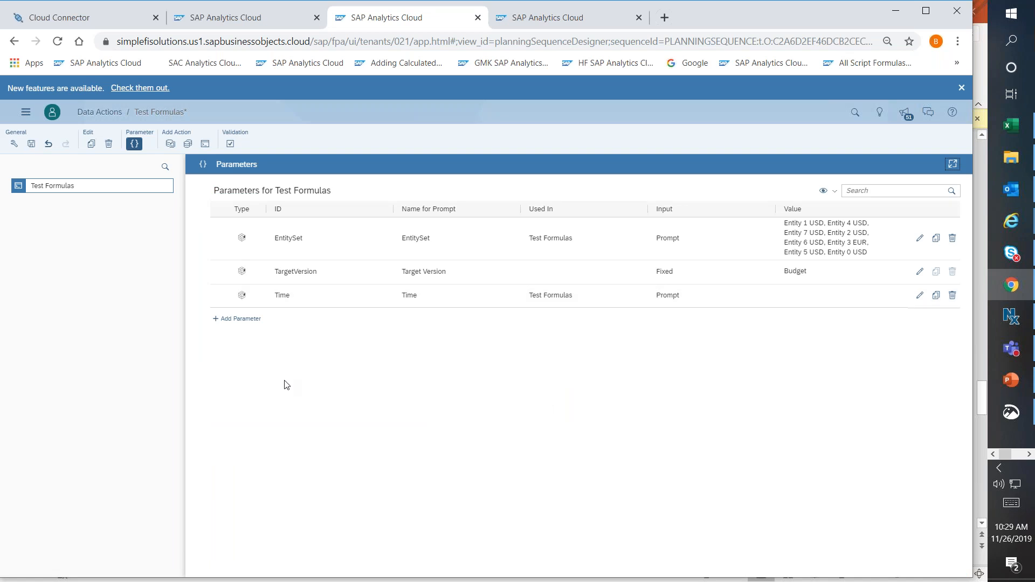
# Switch to the Data Action Test story and hide the Builder to uncover the whole Revenue Calculation trigger.
pyautogui.click(239, 22)
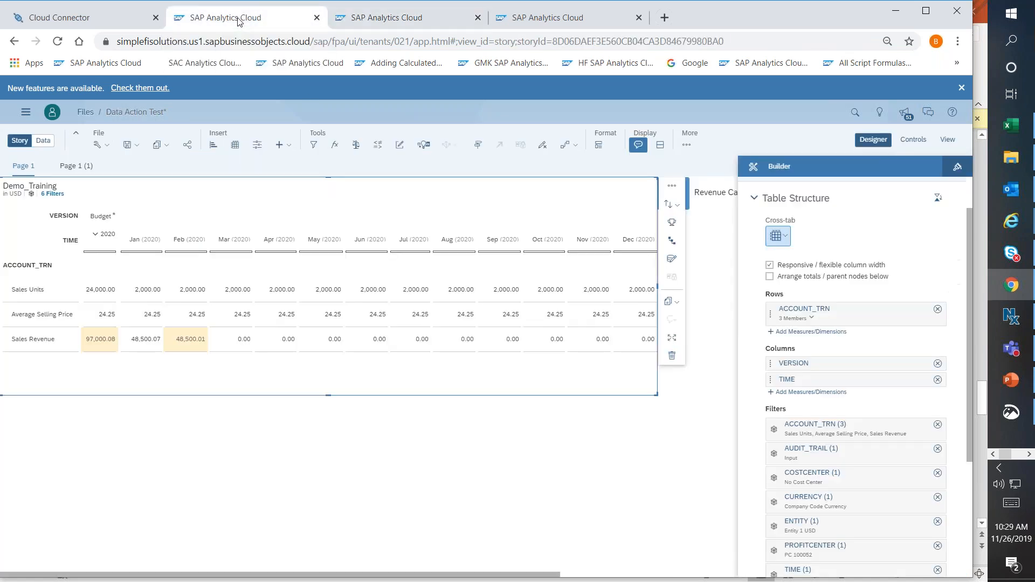
pyautogui.click(703, 408)
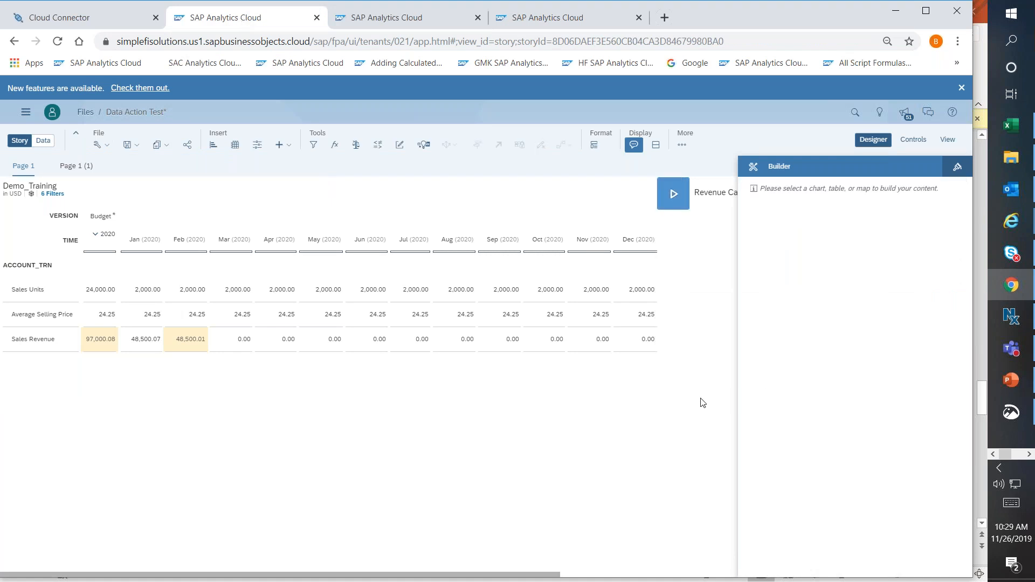
pyautogui.click(873, 140)
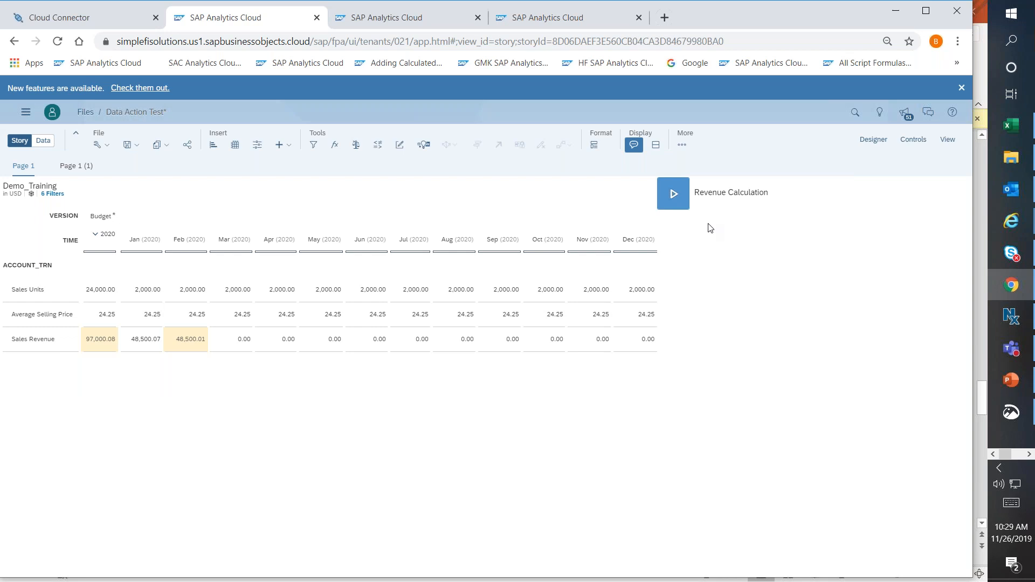
pyautogui.click(731, 208)
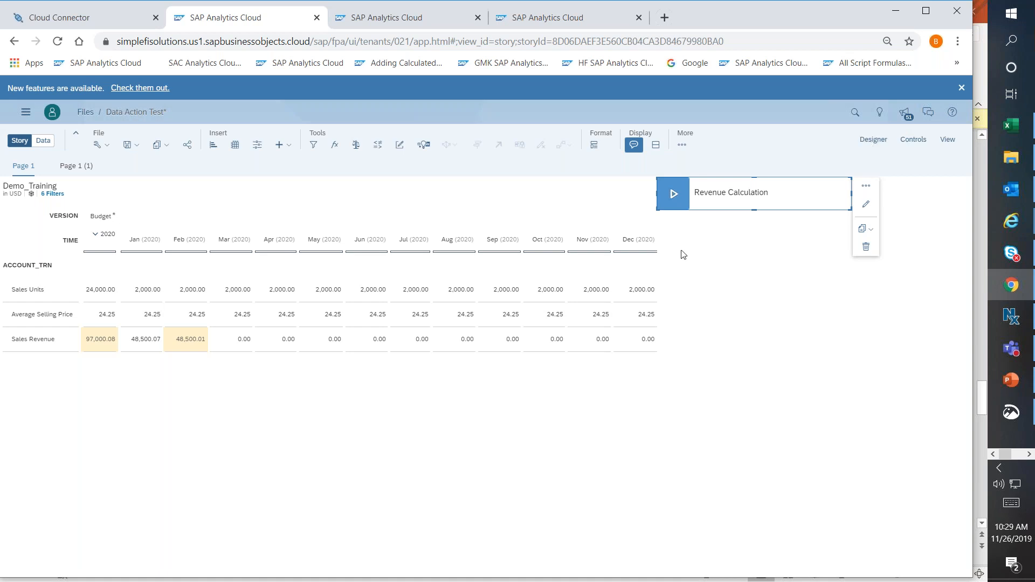
pyautogui.click(683, 341)
# Insert a second data action trigger on Page 1 and assign it the 02.1 Calculate Net Sales data action.
pyautogui.click(290, 146)
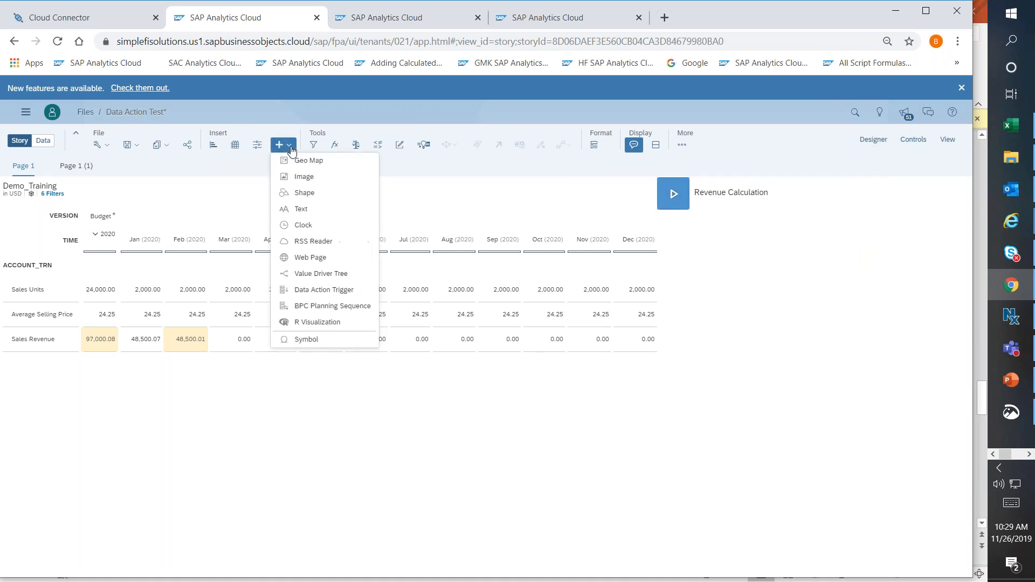
pyautogui.click(302, 290)
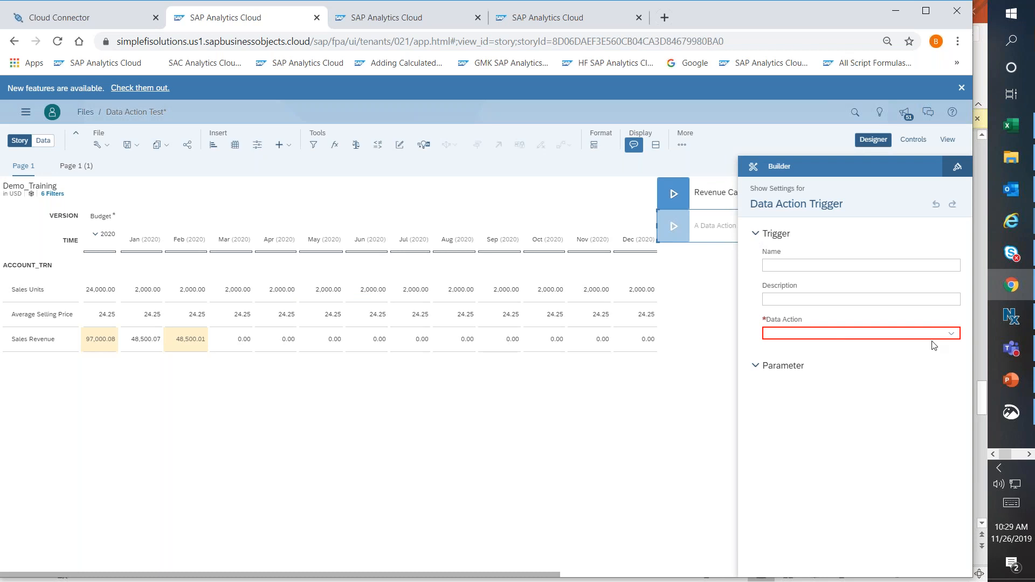
pyautogui.click(953, 333)
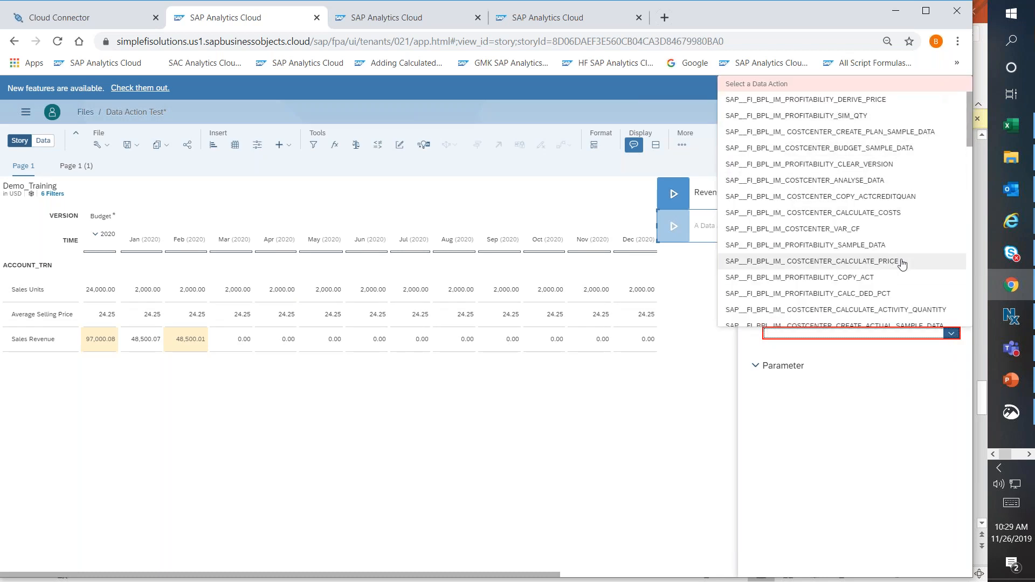
pyautogui.click(914, 311)
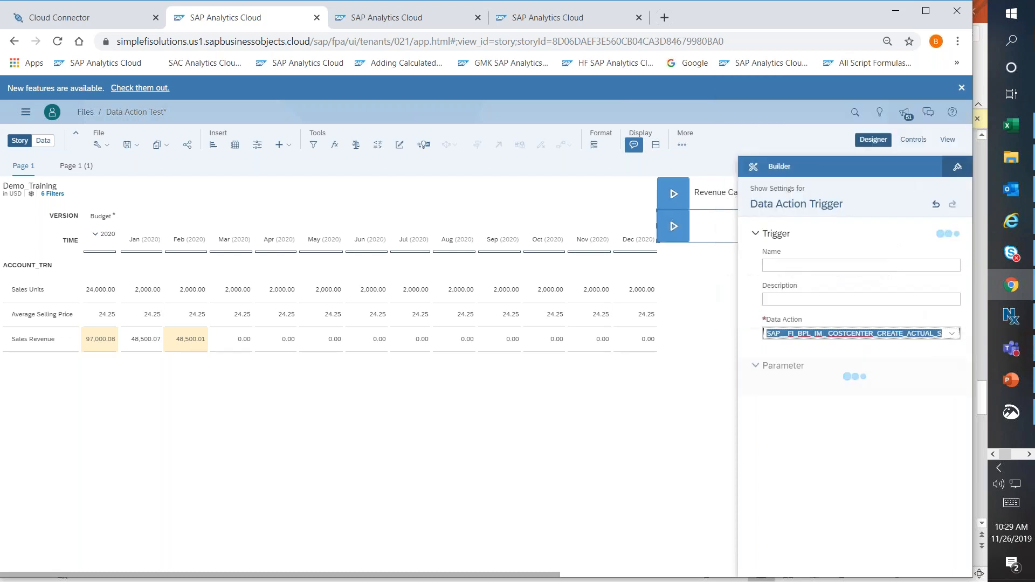
pyautogui.press('Up')
pyautogui.press('Up')
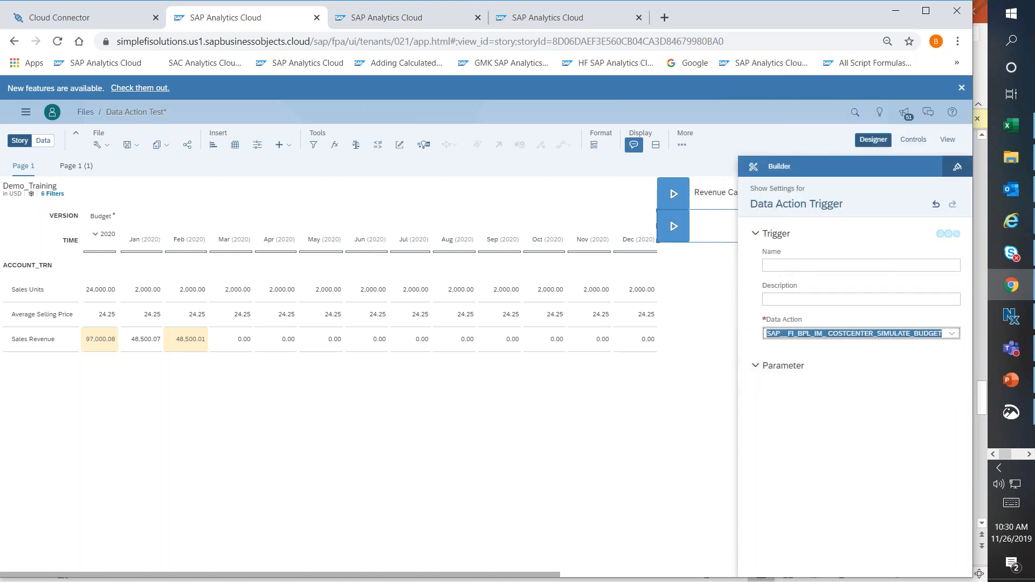
pyautogui.click(952, 334)
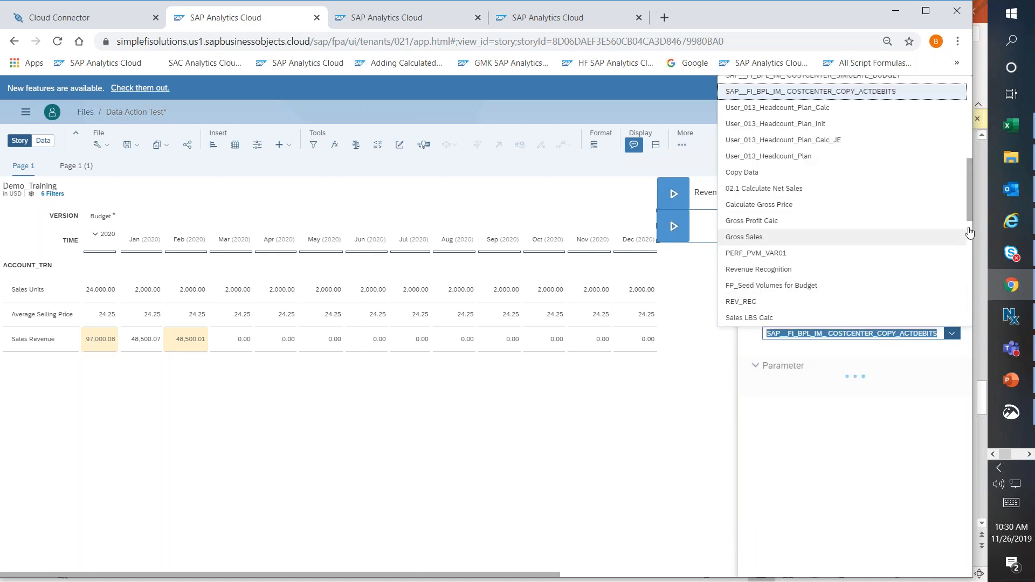
pyautogui.moveTo(971, 216)
pyautogui.mouseDown()
pyautogui.moveTo(968, 324)
pyautogui.moveTo(965, 218)
pyautogui.mouseUp()
pyautogui.click(820, 156)
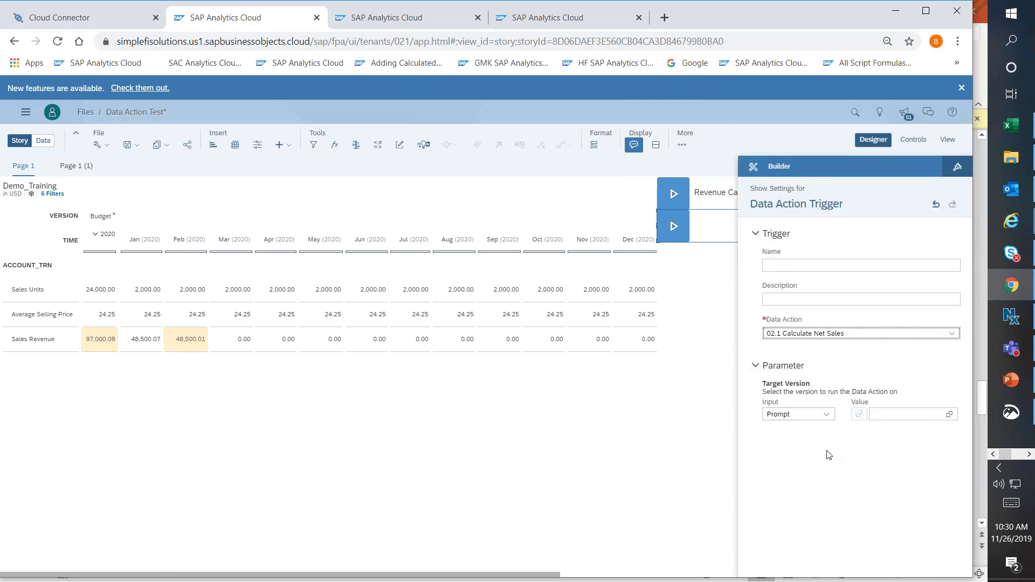
# Name the new data action trigger TEst2.
pyautogui.click(784, 265)
pyautogui.write('TEst')
pyautogui.doubleClick(781, 265)
pyautogui.write('2')
pyautogui.click(665, 376)
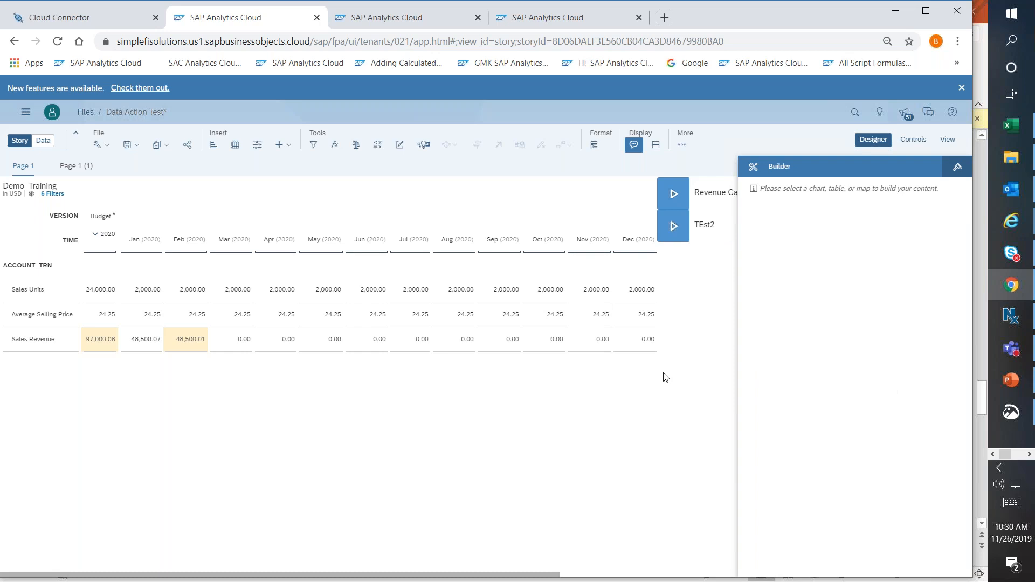
# Hide the Builder and delete the TEst2 trigger from the page.
pyautogui.click(872, 140)
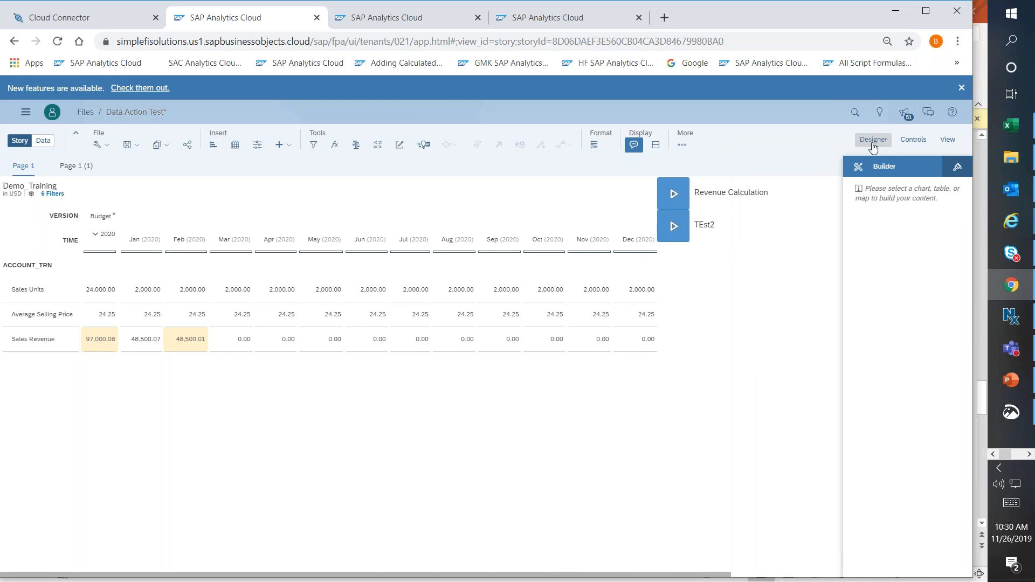
pyautogui.click(776, 239)
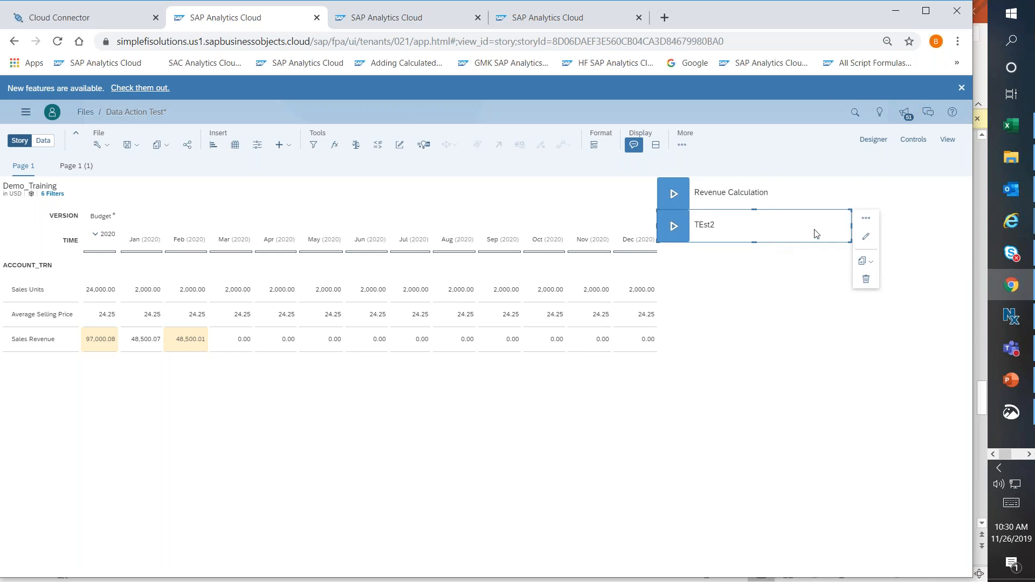
pyautogui.click(863, 283)
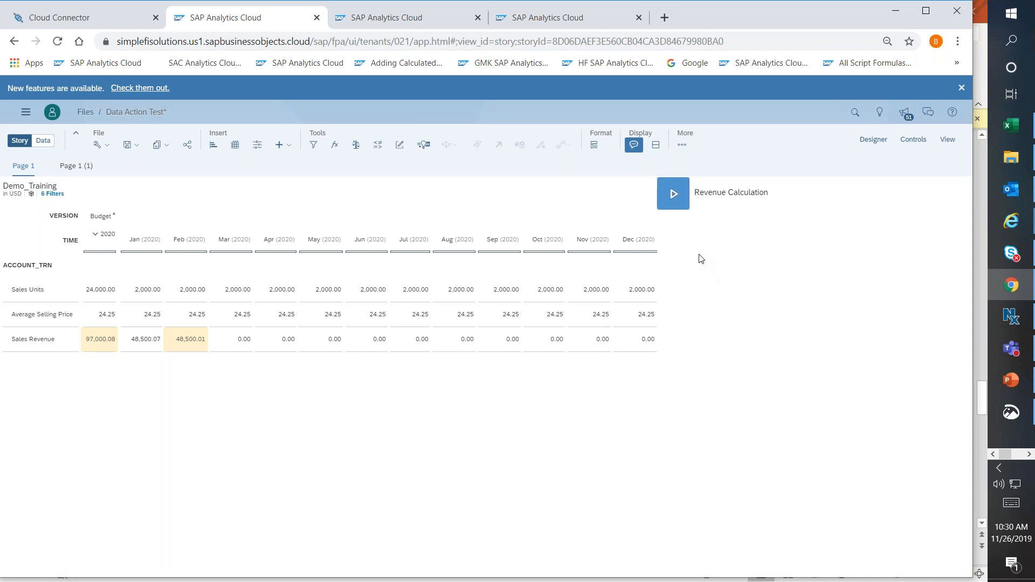
# Start the Revenue Calculation data action and confirm the EntitySet prompt with only Entity 1 USD selected.
pyautogui.click(675, 201)
pyautogui.click(674, 197)
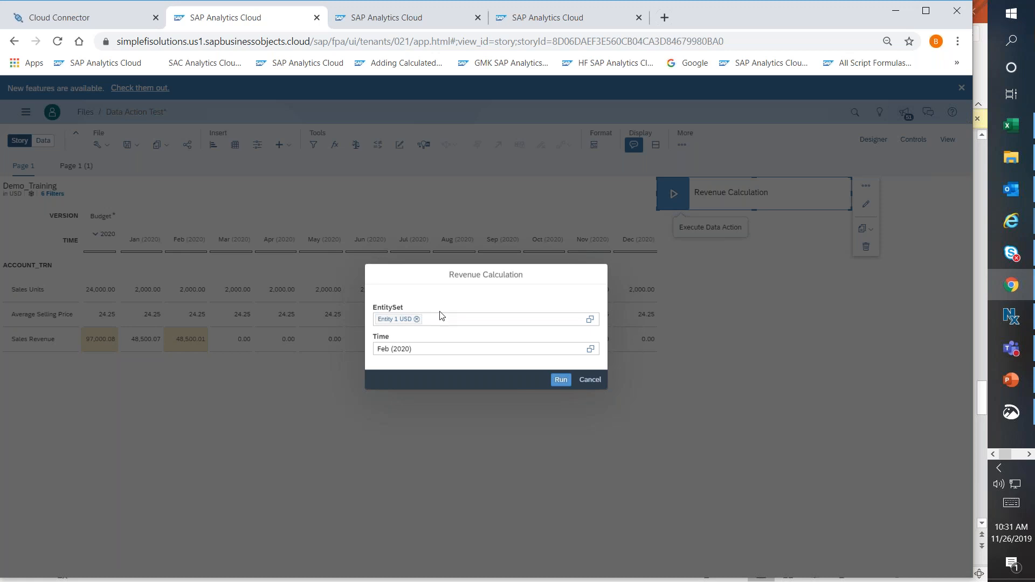
pyautogui.click(591, 320)
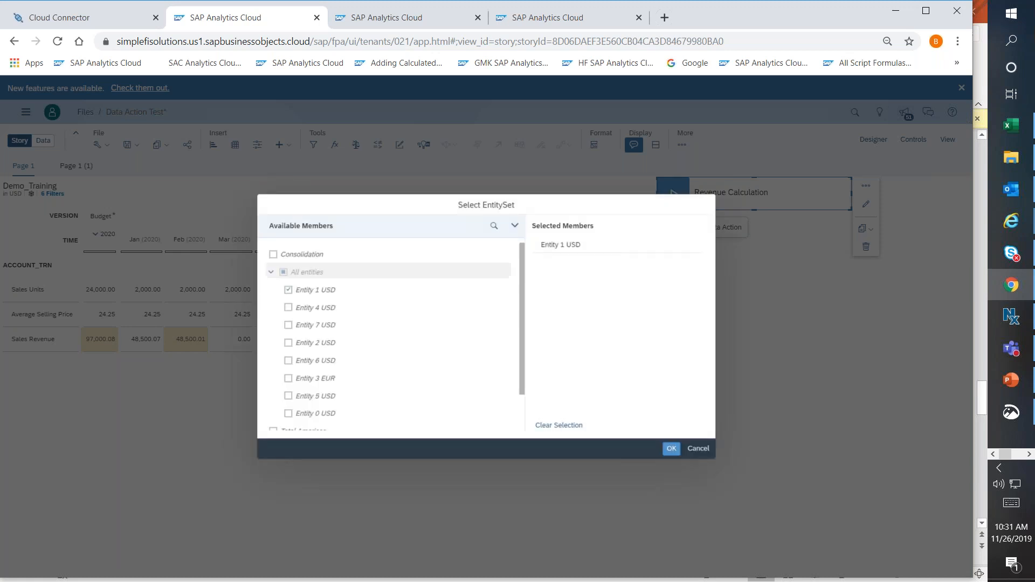
pyautogui.click(287, 308)
pyautogui.click(288, 324)
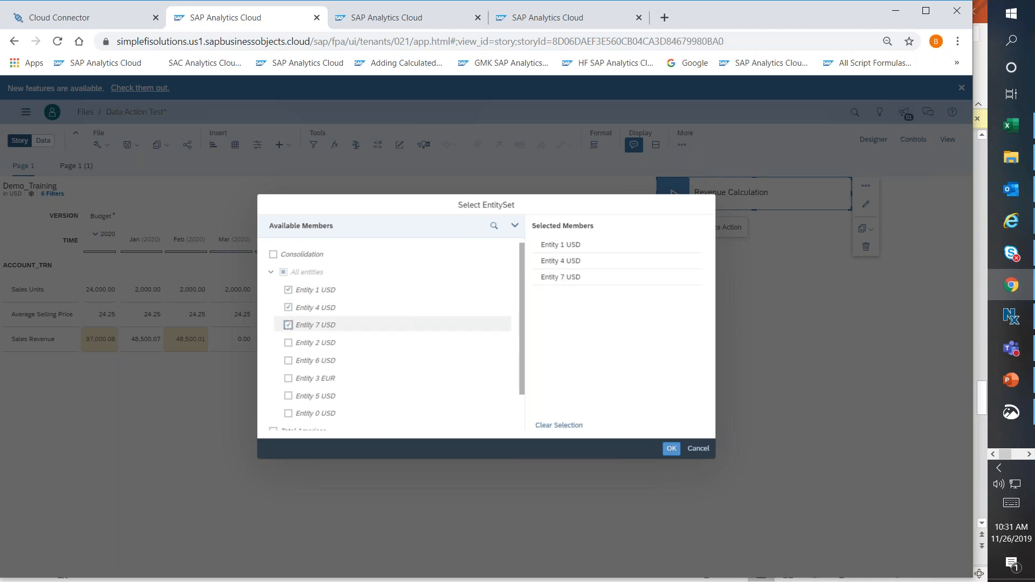
pyautogui.click(288, 342)
pyautogui.click(287, 343)
pyautogui.click(287, 324)
pyautogui.click(287, 307)
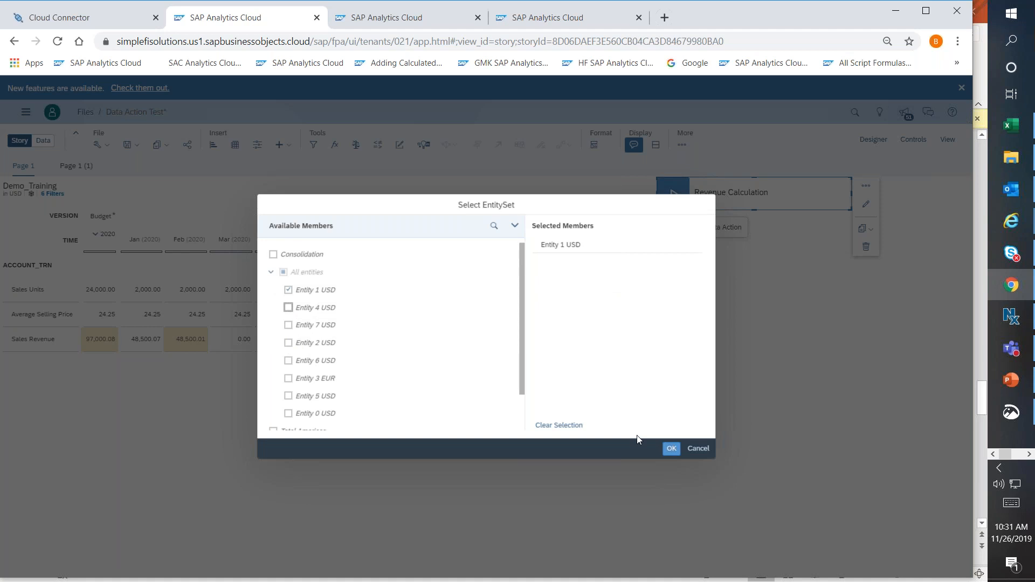
pyautogui.click(673, 450)
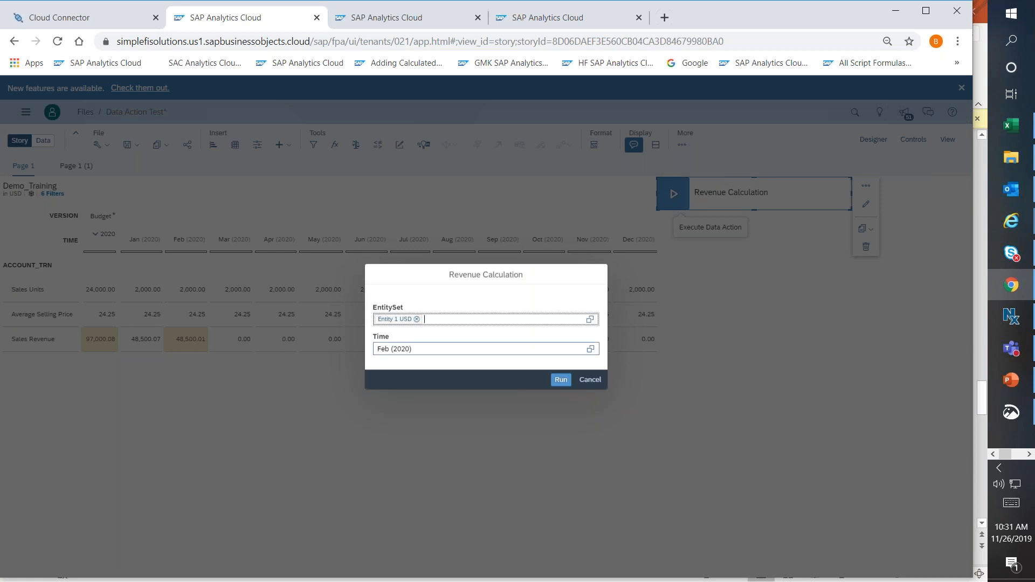
# Run the Revenue Calculation data action for Mar (2020) and select the March Sales Revenue cell to check the result.
pyautogui.click(590, 349)
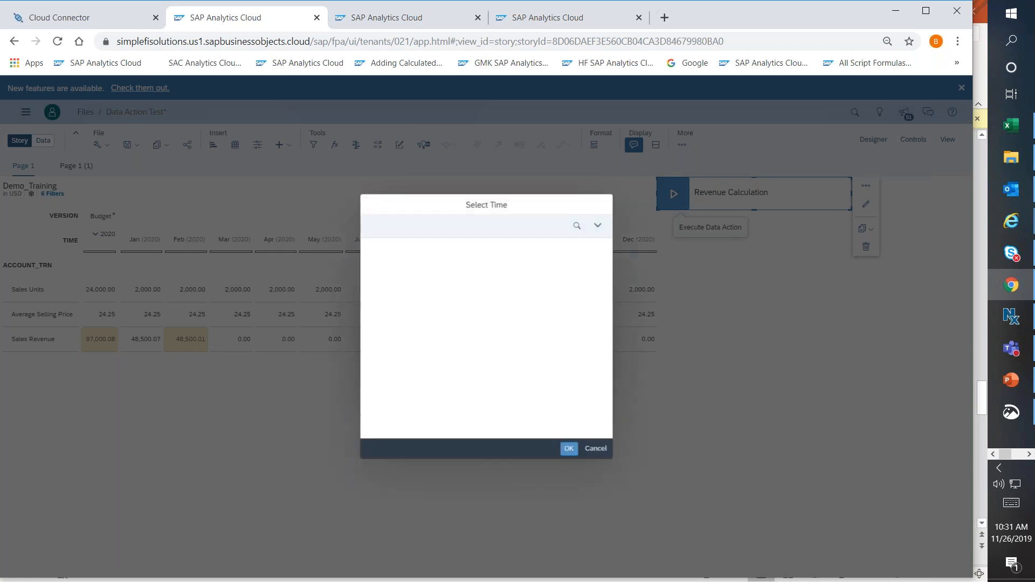
pyautogui.click(612, 420)
pyautogui.click(383, 420)
pyautogui.click(611, 416)
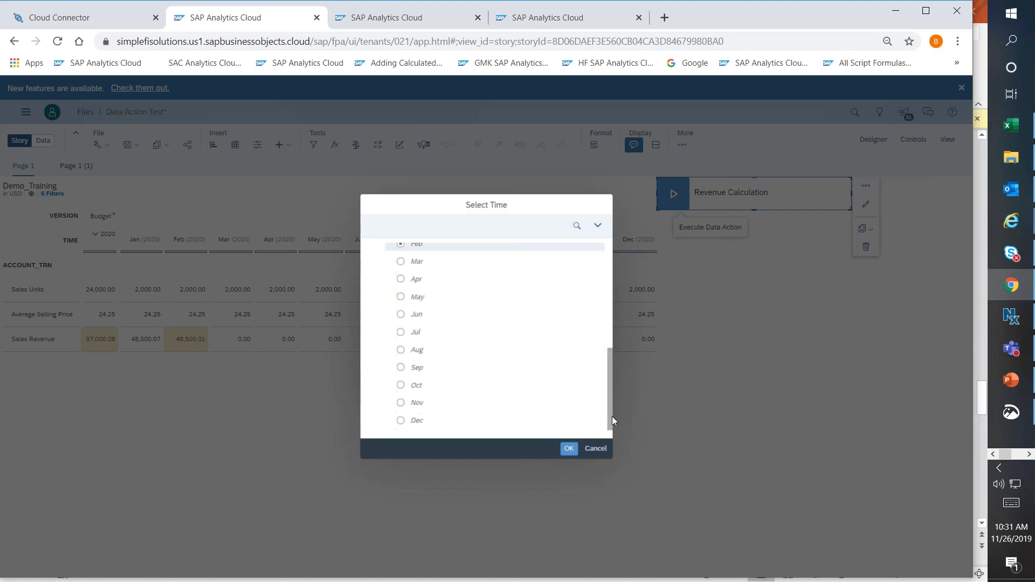
pyautogui.click(400, 261)
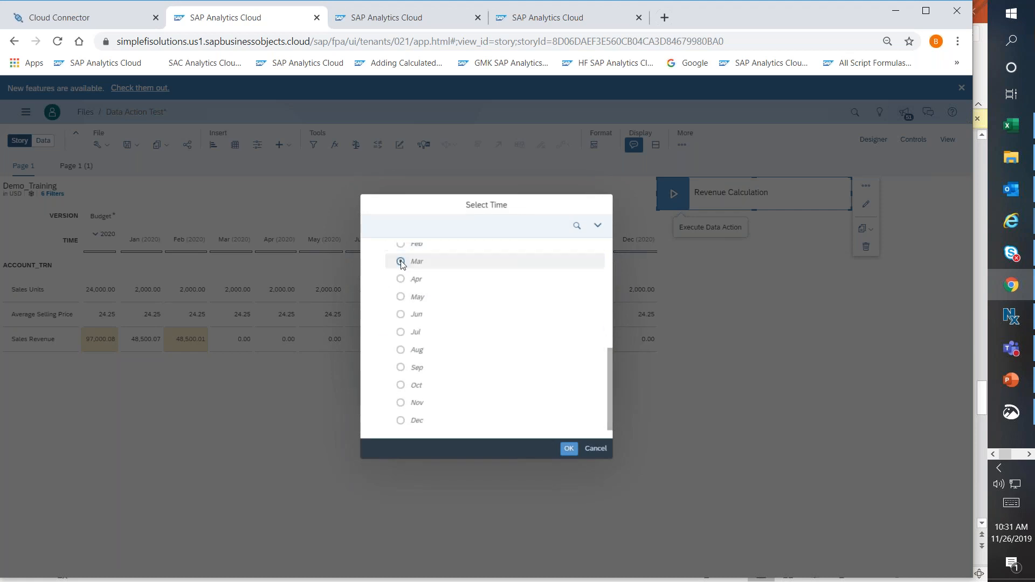
pyautogui.click(569, 448)
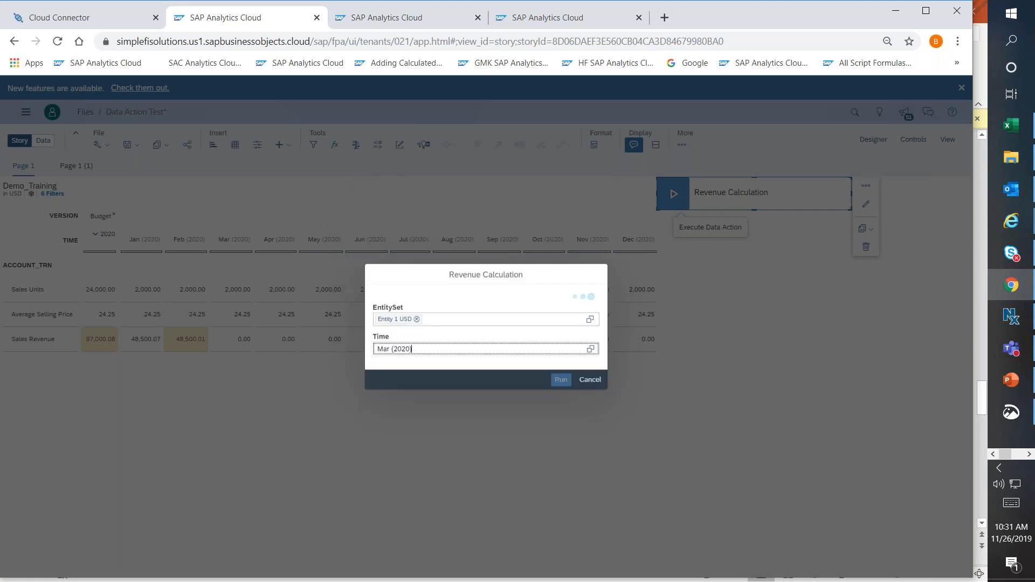
pyautogui.click(561, 380)
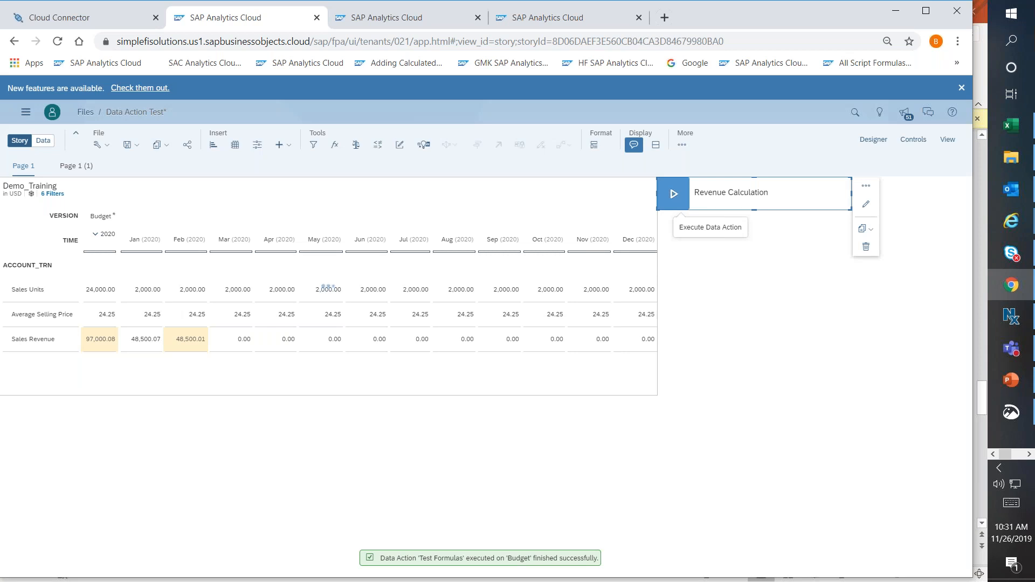
pyautogui.click(235, 338)
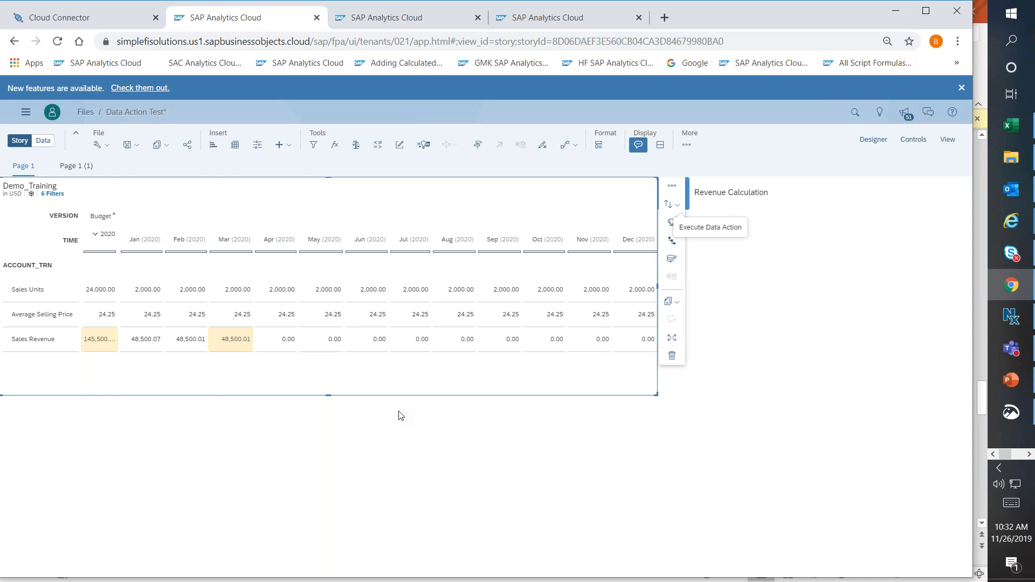
# Switch to the PowerPoint deck and view the CY Earnings Rule and Transfer Data to Another Model slides, returning to Live Demonstration.
pyautogui.click(1005, 382)
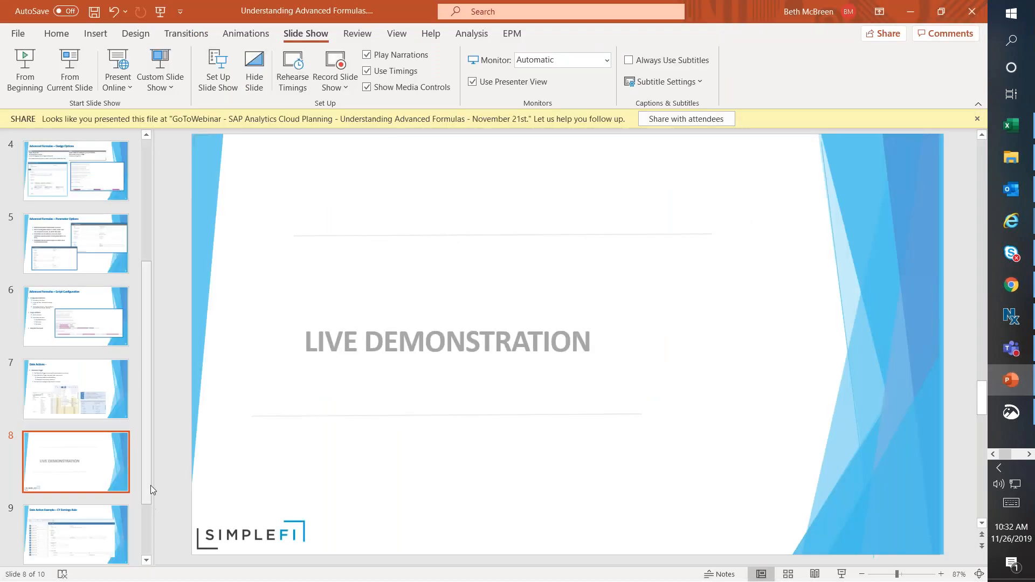
pyautogui.scroll(-2, 150, 483)
pyautogui.click(86, 451)
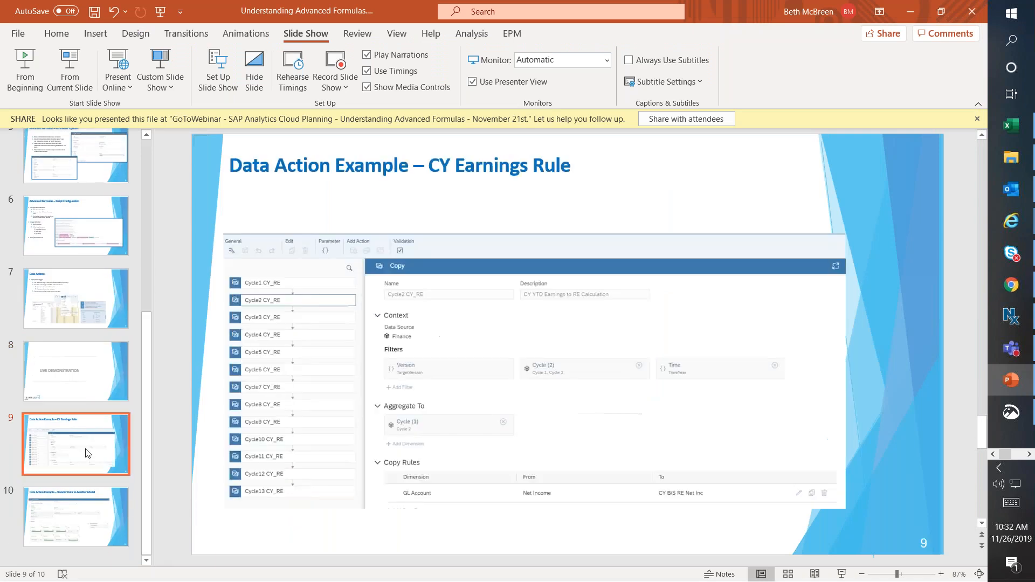
pyautogui.click(83, 526)
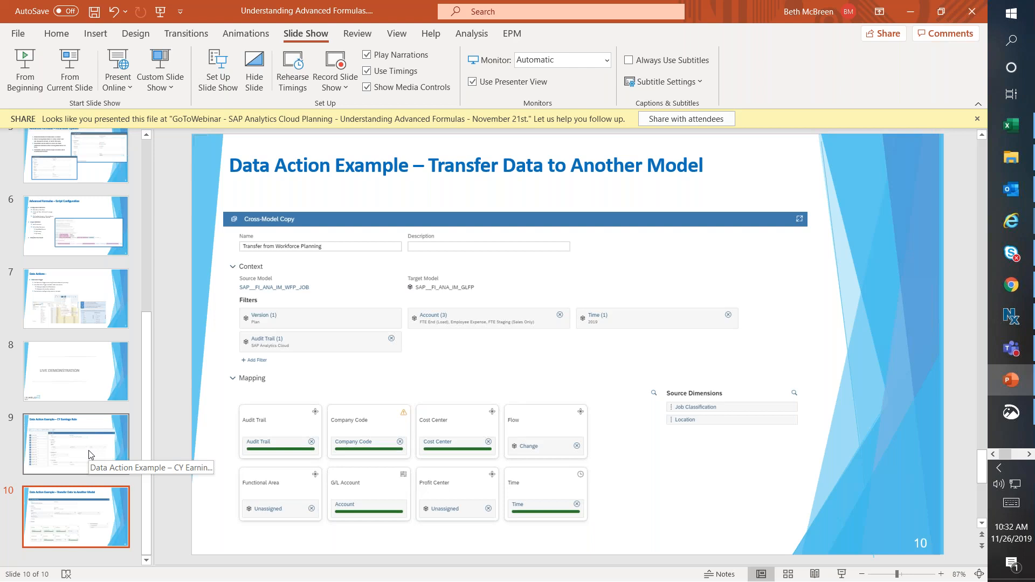
pyautogui.click(83, 381)
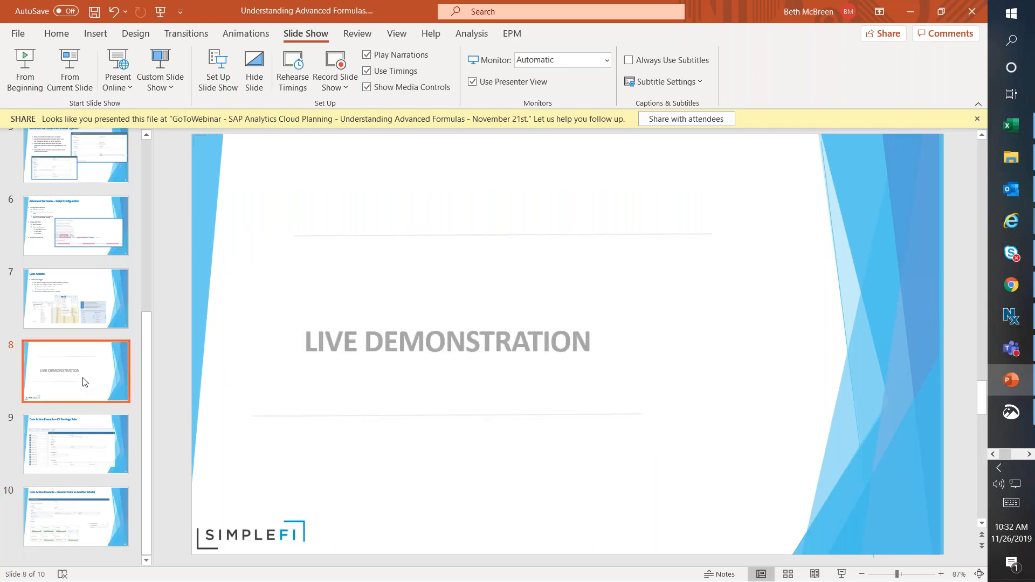